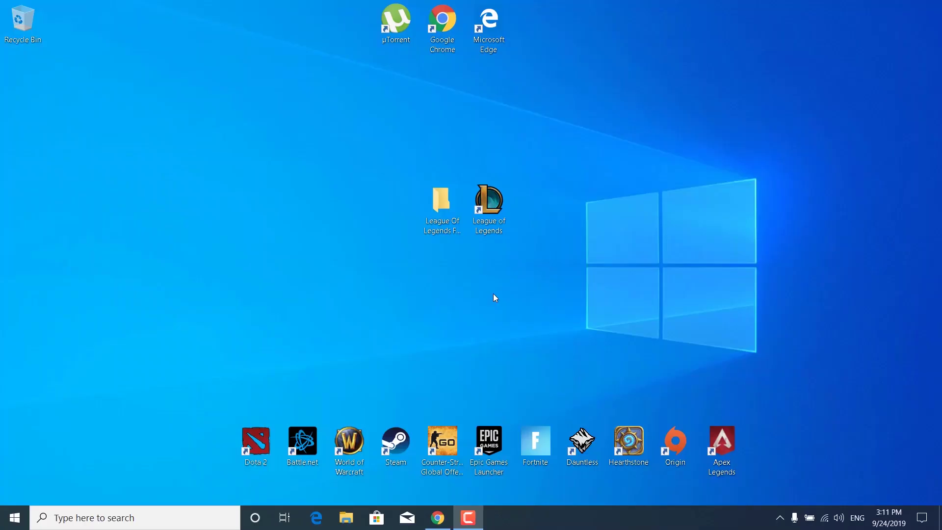
Look through the League Of Legends FPS Boost Pack and optimizations folders, then close the folder window.
{"action": "left_click", "coordinate": [431, 208]}
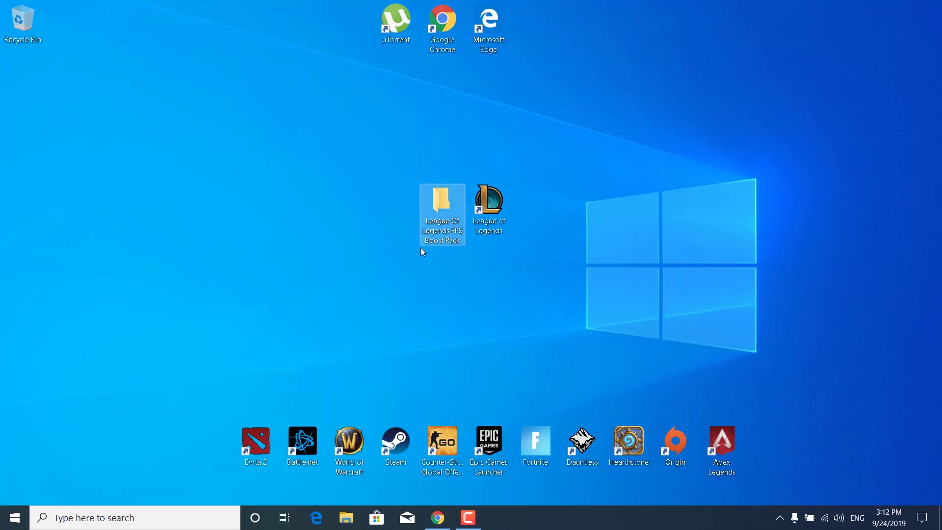
{"action": "double_click", "coordinate": [442, 230]}
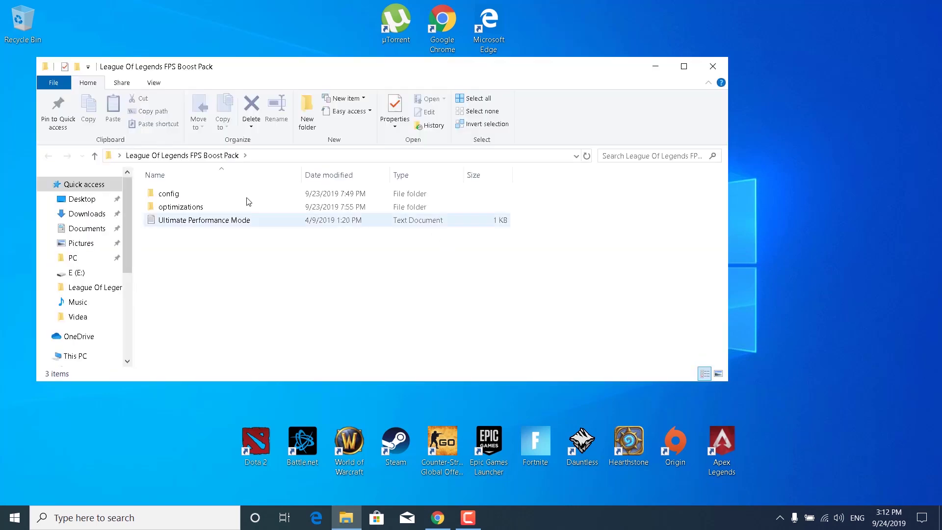
{"action": "double_click", "coordinate": [175, 207]}
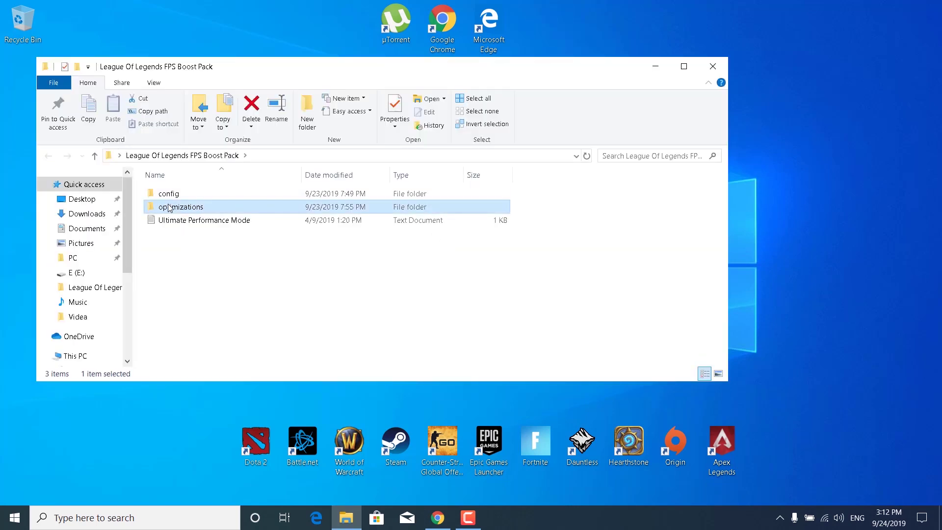
{"action": "left_click", "coordinate": [55, 160]}
{"action": "left_click", "coordinate": [712, 67]}
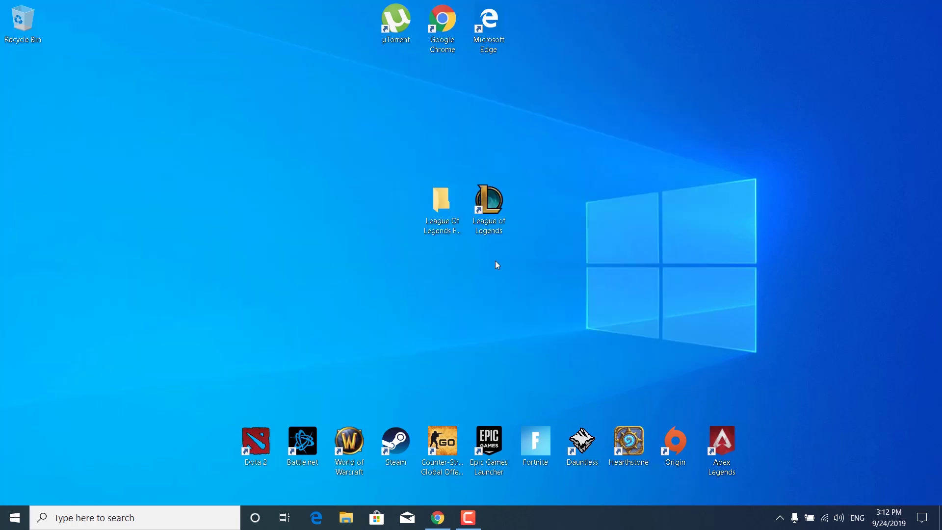
{"action": "left_click", "coordinate": [459, 283]}
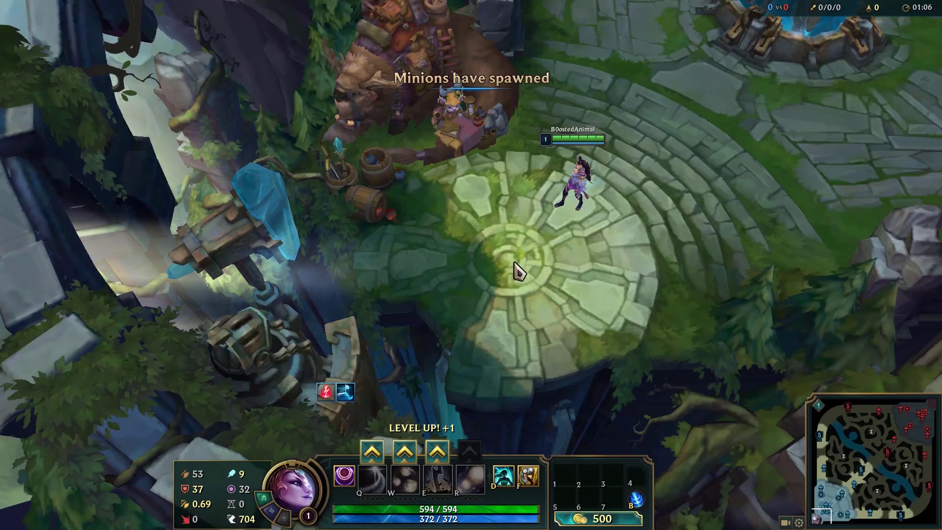
In the in-game video options, keep Borderless mode, enable Hide eye candy, and keep quality lowest.
{"action": "key", "text": "Escape"}
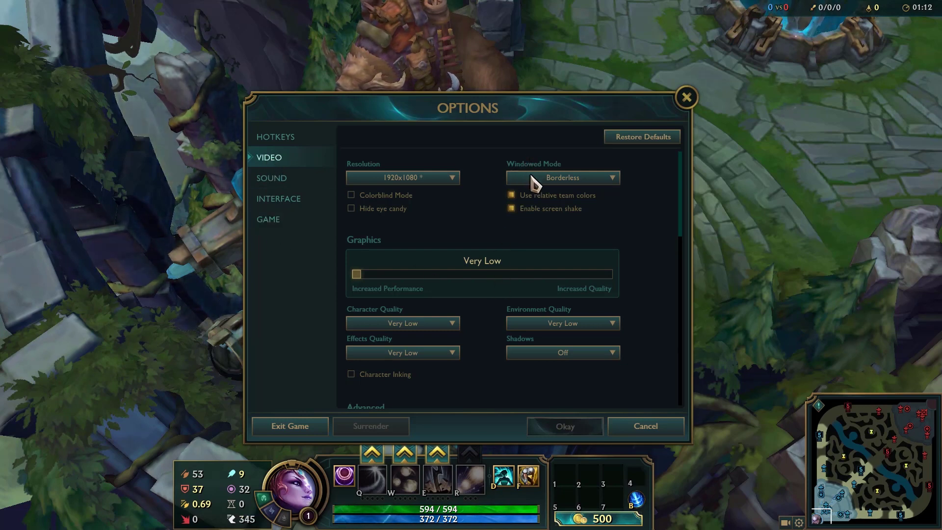
{"action": "left_click", "coordinate": [565, 181]}
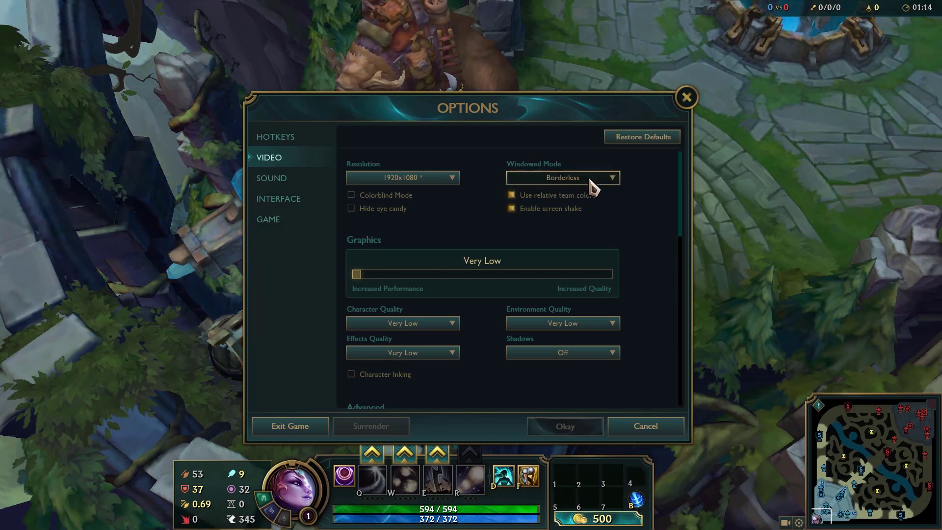
{"action": "left_click", "coordinate": [497, 223]}
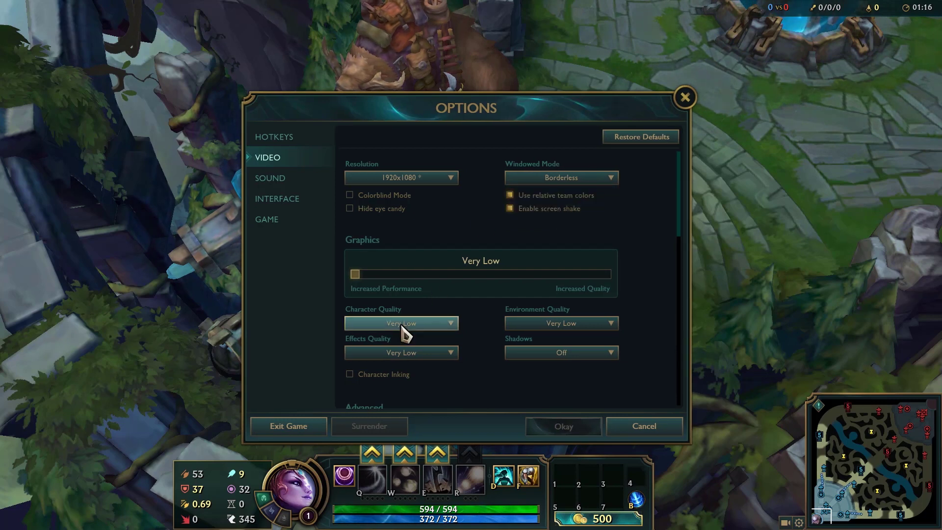
{"action": "left_click", "coordinate": [350, 208]}
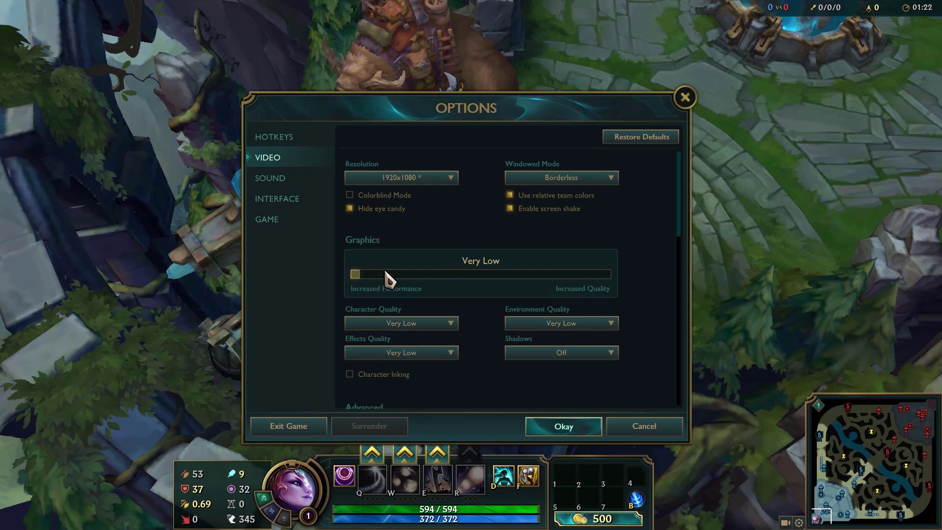
{"action": "mouse_move", "coordinate": [355, 273]}
{"action": "left_mouse_down"}
{"action": "mouse_move", "coordinate": [397, 265]}
{"action": "mouse_move", "coordinate": [351, 267]}
{"action": "left_mouse_up"}
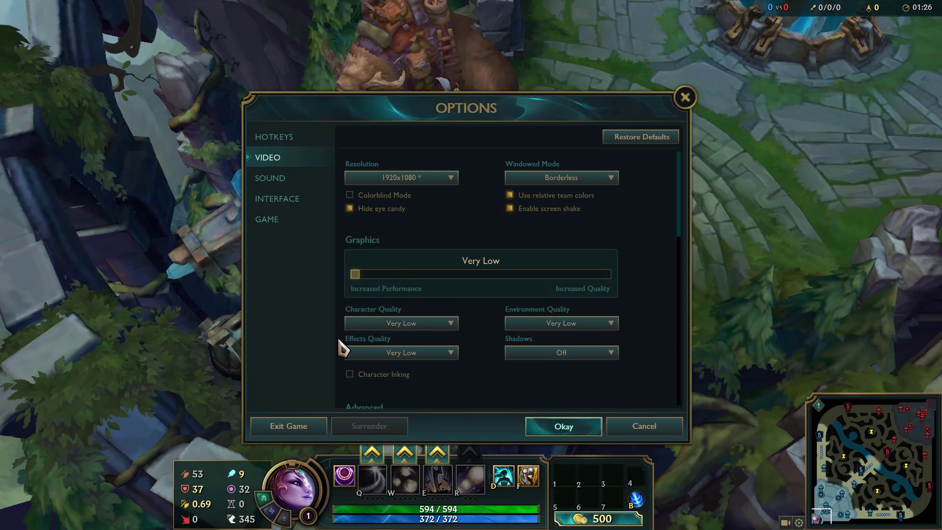
{"action": "left_click", "coordinate": [562, 324]}
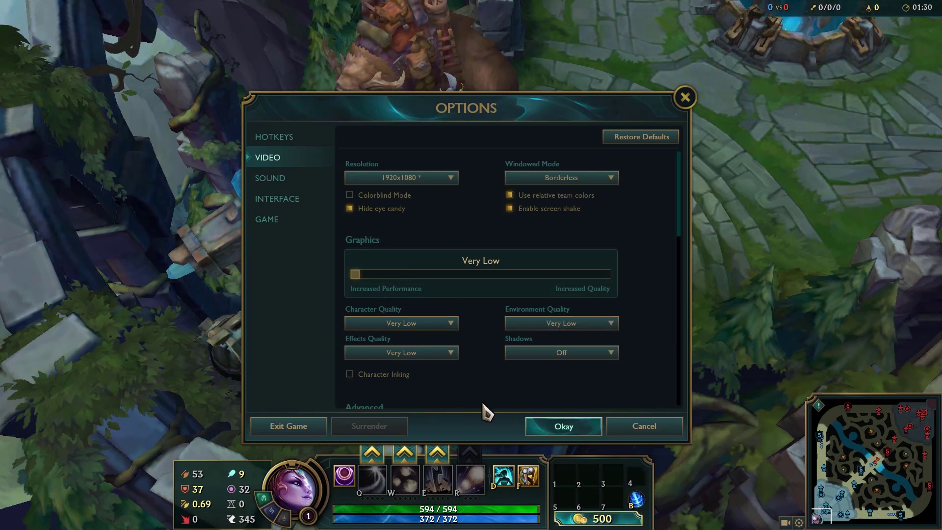
{"action": "scroll", "coordinate": [475, 387], "scroll_direction": "down", "scroll_amount": 4}
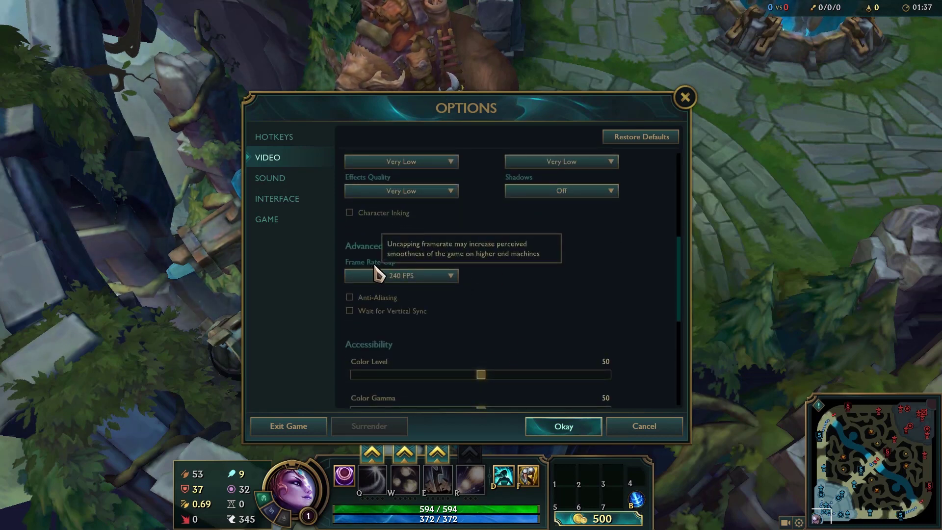
Set the Frame Rate Cap to Uncapped and save the video settings.
{"action": "left_click", "coordinate": [403, 274]}
{"action": "left_click", "coordinate": [398, 398]}
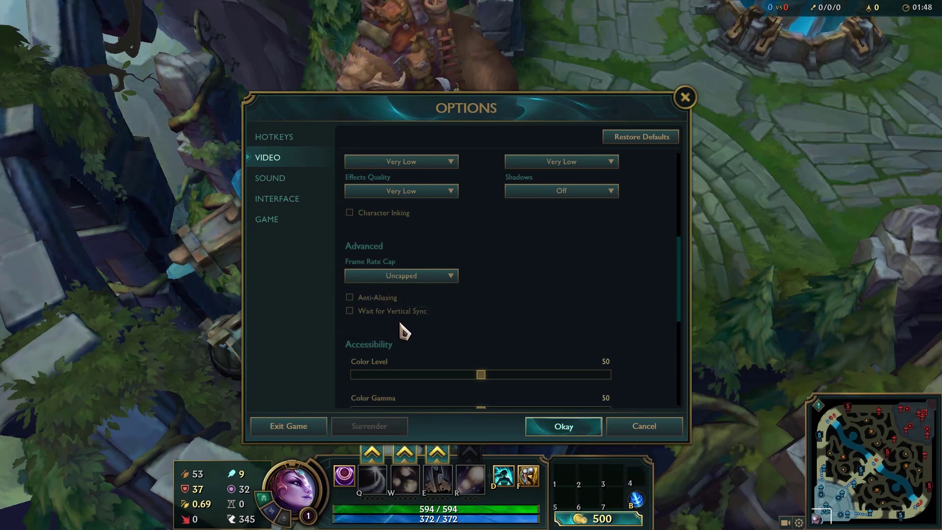
{"action": "scroll", "coordinate": [401, 323], "scroll_direction": "down", "scroll_amount": 3}
{"action": "scroll", "coordinate": [399, 332], "scroll_direction": "up", "scroll_amount": 4}
{"action": "scroll", "coordinate": [398, 326], "scroll_direction": "up", "scroll_amount": 2}
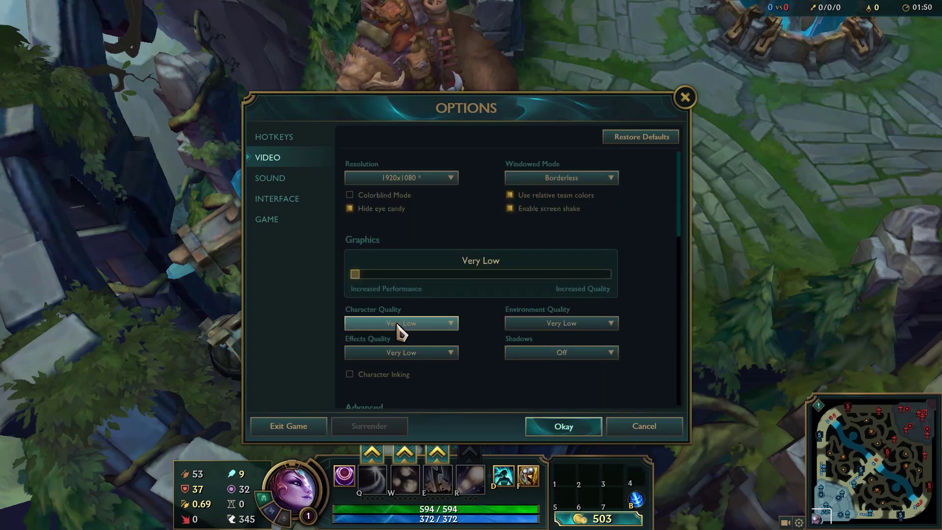
{"action": "left_click", "coordinate": [567, 425]}
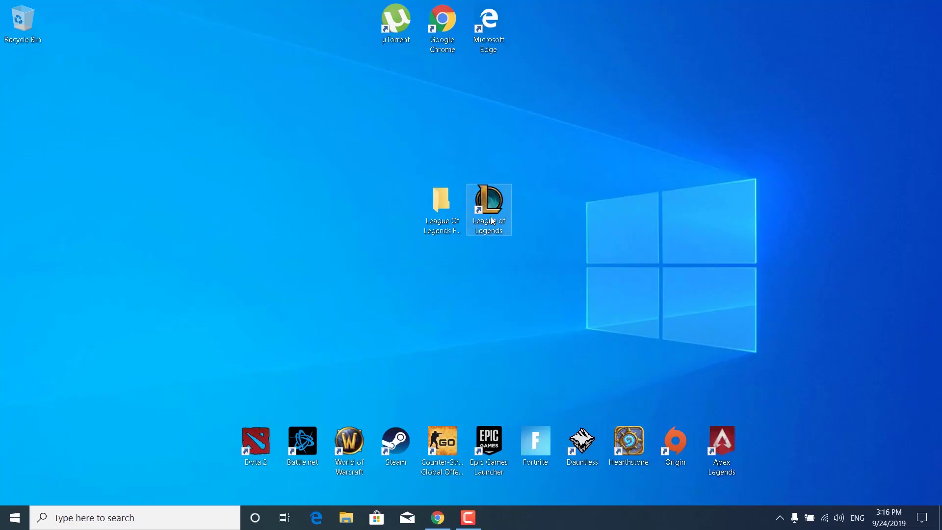
Open the League of Legends install location from the shortcut and enter the Game folder.
{"action": "right_click", "coordinate": [492, 221]}
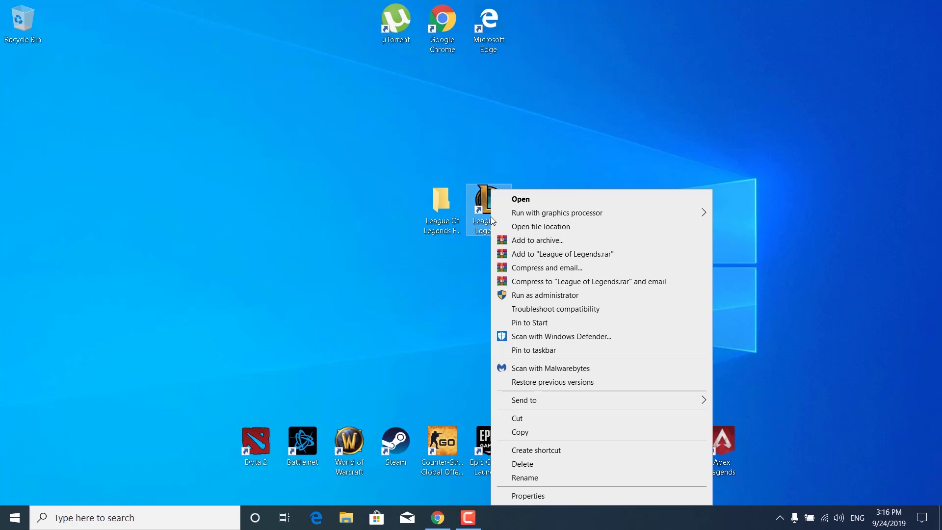
{"action": "left_click", "coordinate": [522, 228]}
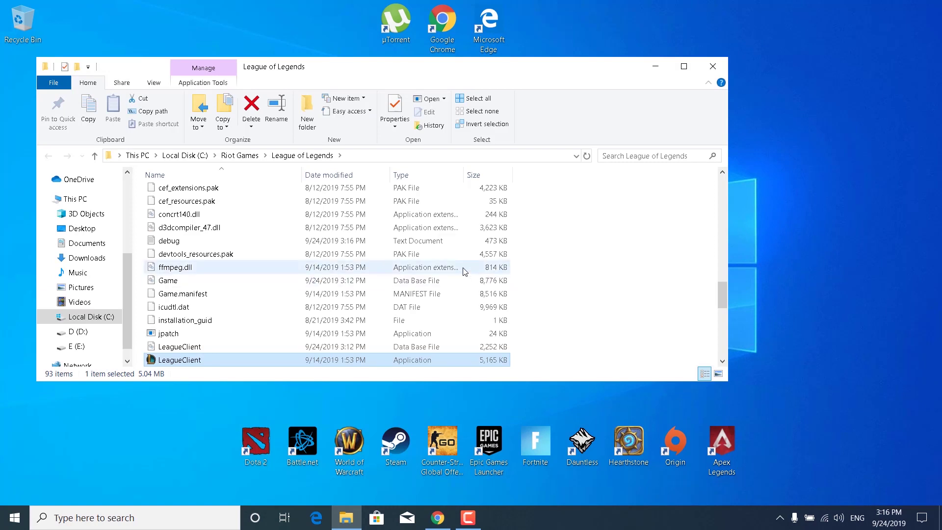
{"action": "scroll", "coordinate": [442, 289], "scroll_direction": "up", "scroll_amount": 12}
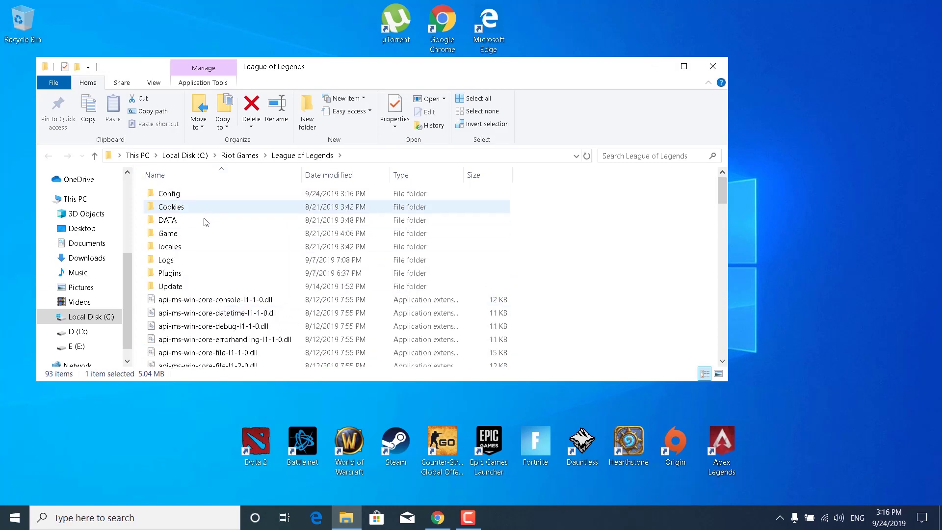
{"action": "double_click", "coordinate": [190, 234]}
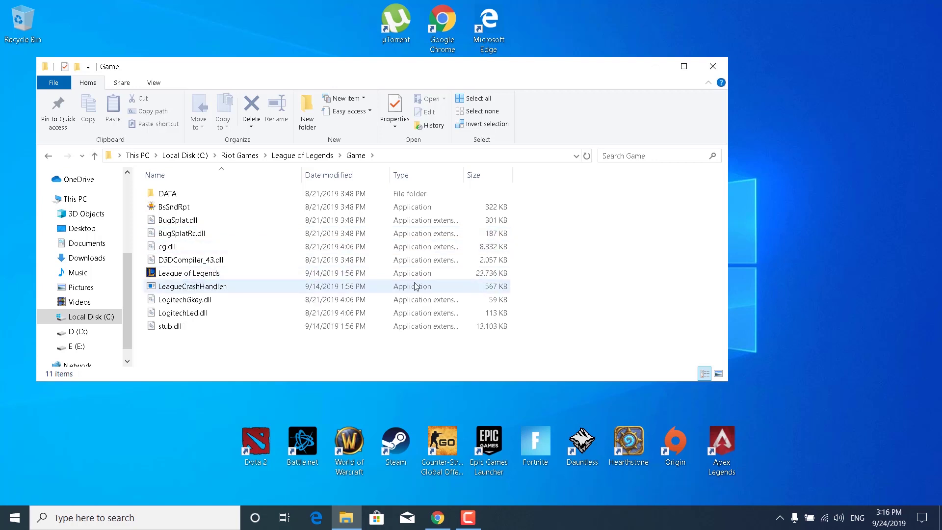
Give the game executable disabled fullscreen optimizations and an Application high DPI scaling override.
{"action": "left_click", "coordinate": [211, 273]}
{"action": "right_click", "coordinate": [212, 274]}
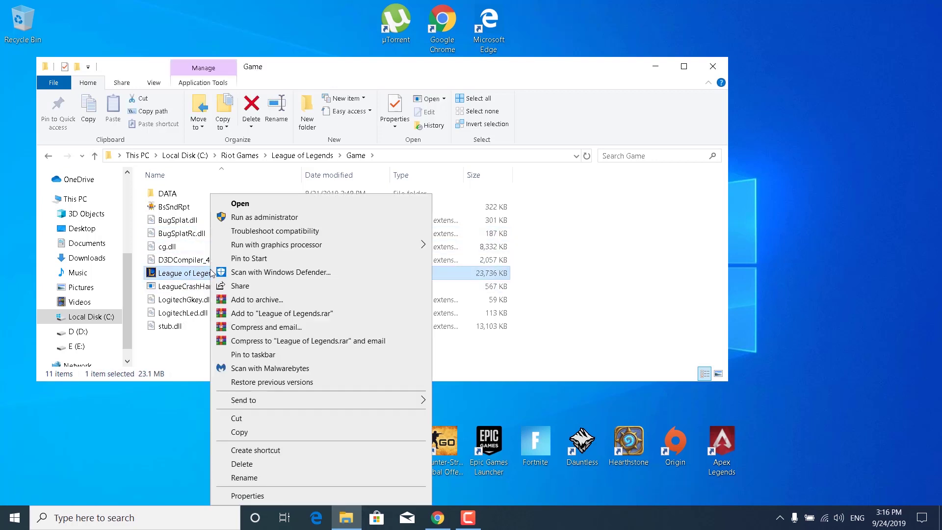
{"action": "left_click", "coordinate": [294, 495]}
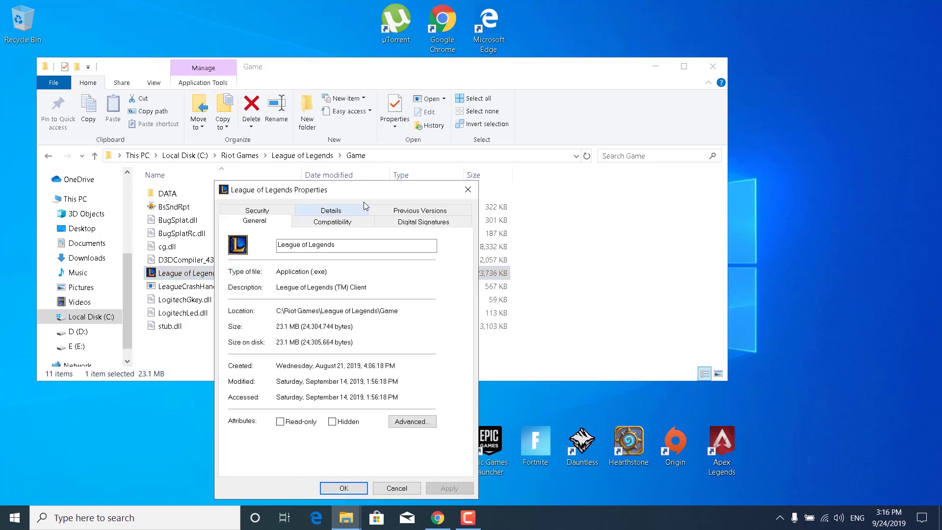
{"action": "left_click", "coordinate": [490, 168]}
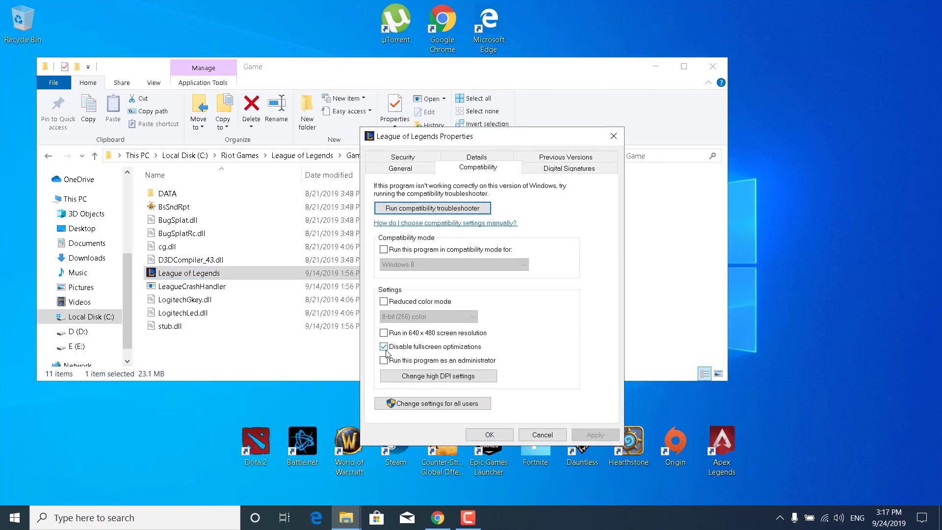
{"action": "left_click", "coordinate": [409, 350]}
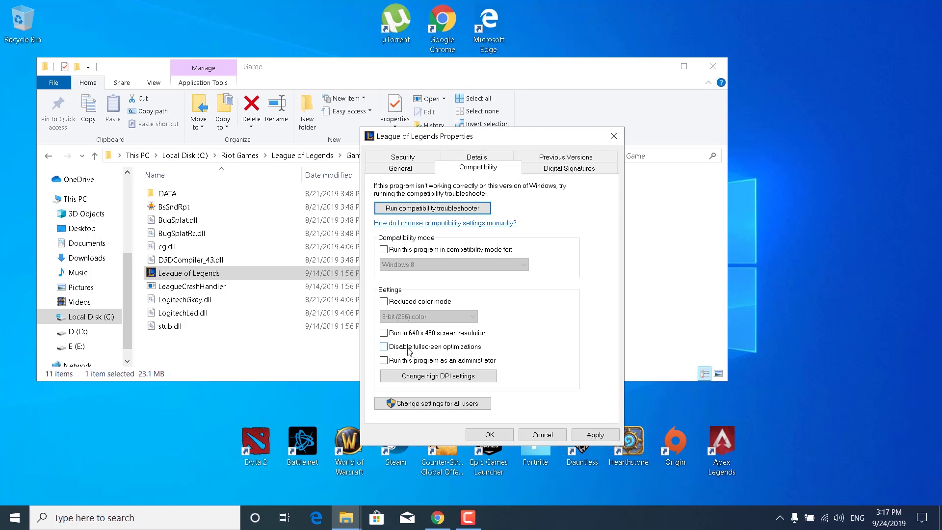
{"action": "left_click", "coordinate": [390, 347]}
{"action": "left_click", "coordinate": [479, 375]}
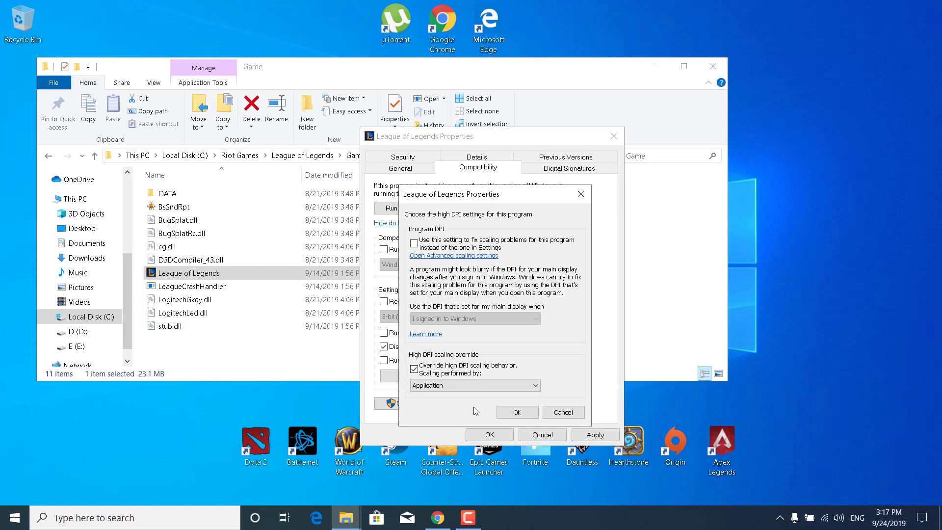
{"action": "left_click", "coordinate": [414, 369]}
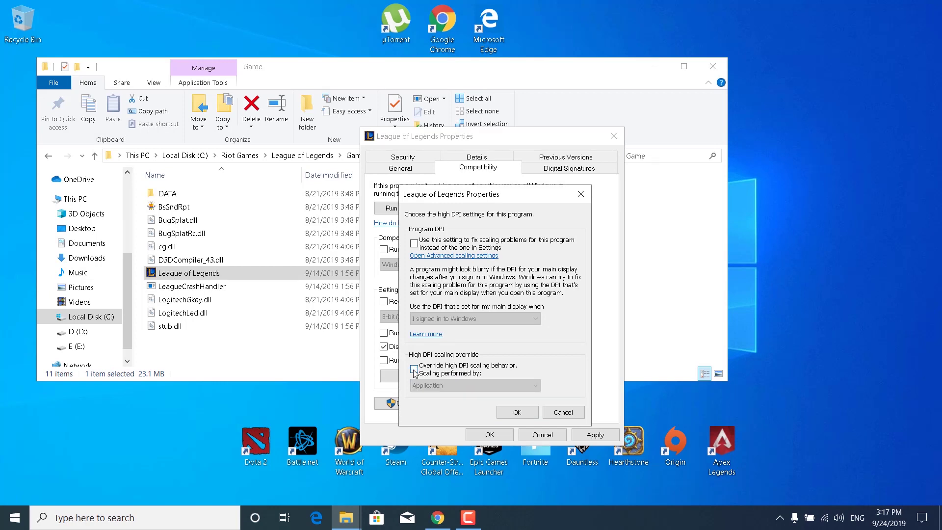
{"action": "left_click", "coordinate": [415, 369]}
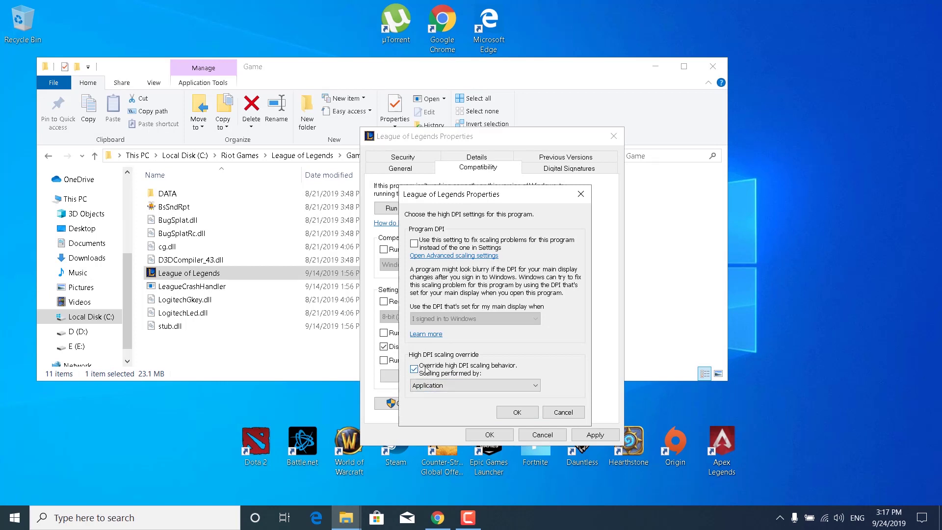
{"action": "left_click", "coordinate": [517, 412]}
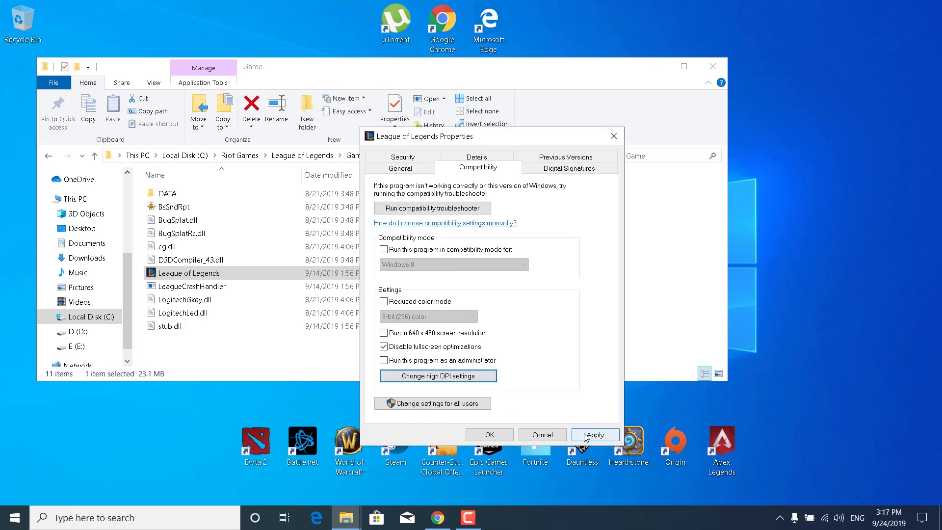
{"action": "left_click", "coordinate": [586, 436]}
{"action": "left_click", "coordinate": [491, 434]}
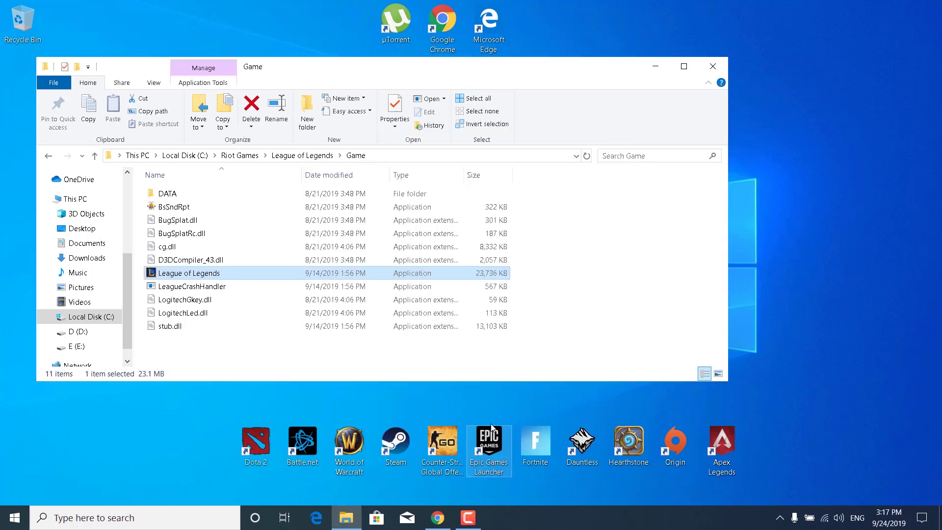
Set LeagueClient's compatibility to Application-controlled high-DPI scaling, save it, and close the League of Legends folder.
{"action": "left_click", "coordinate": [301, 156]}
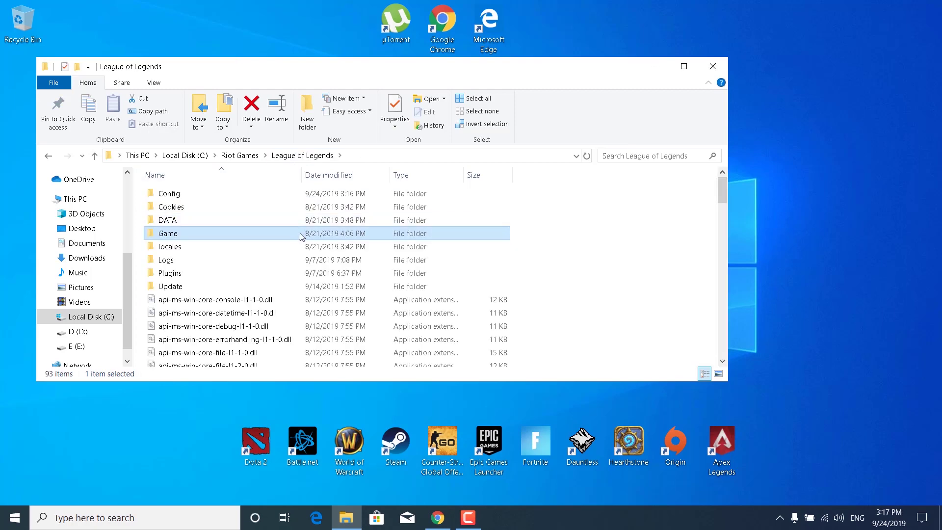
{"action": "scroll", "coordinate": [242, 279], "scroll_direction": "down", "scroll_amount": 15}
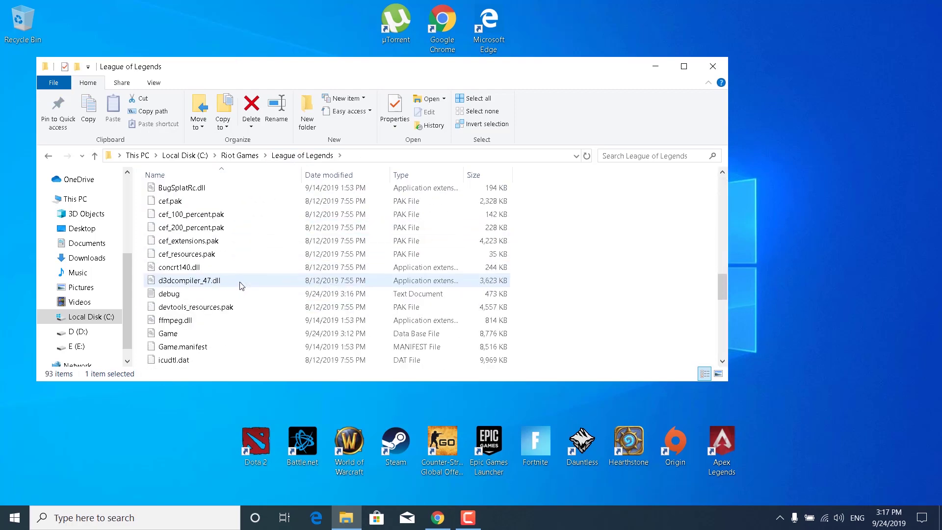
{"action": "scroll", "coordinate": [241, 286], "scroll_direction": "down", "scroll_amount": 3}
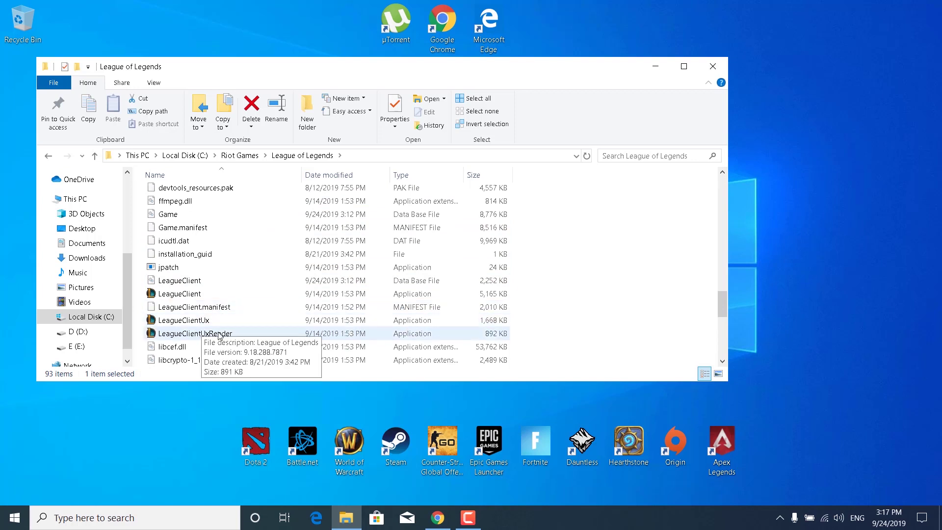
{"action": "right_click", "coordinate": [224, 294]}
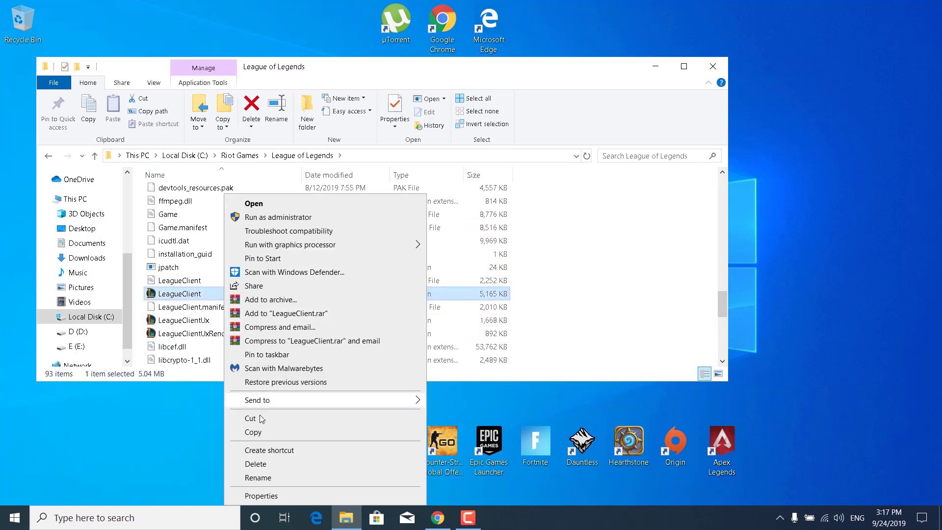
{"action": "left_click", "coordinate": [263, 495]}
{"action": "left_click", "coordinate": [347, 223]}
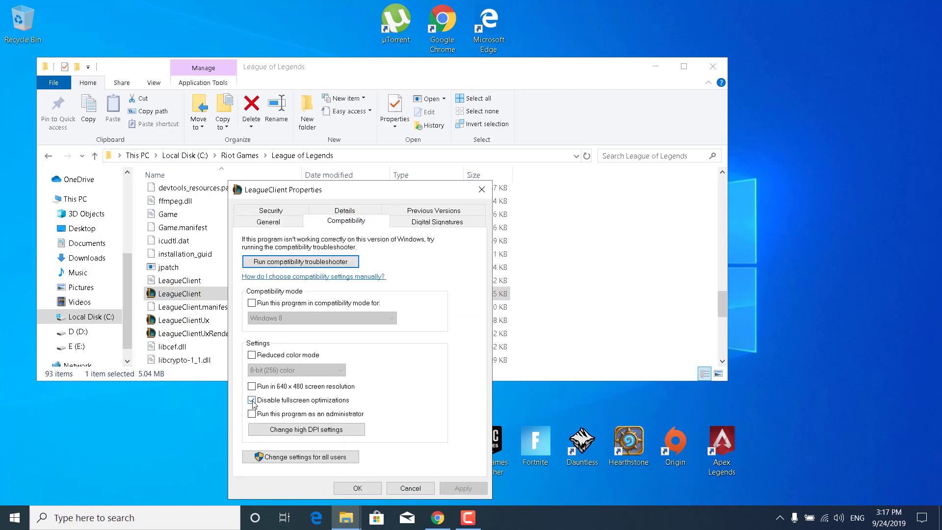
{"action": "left_click", "coordinate": [306, 430]}
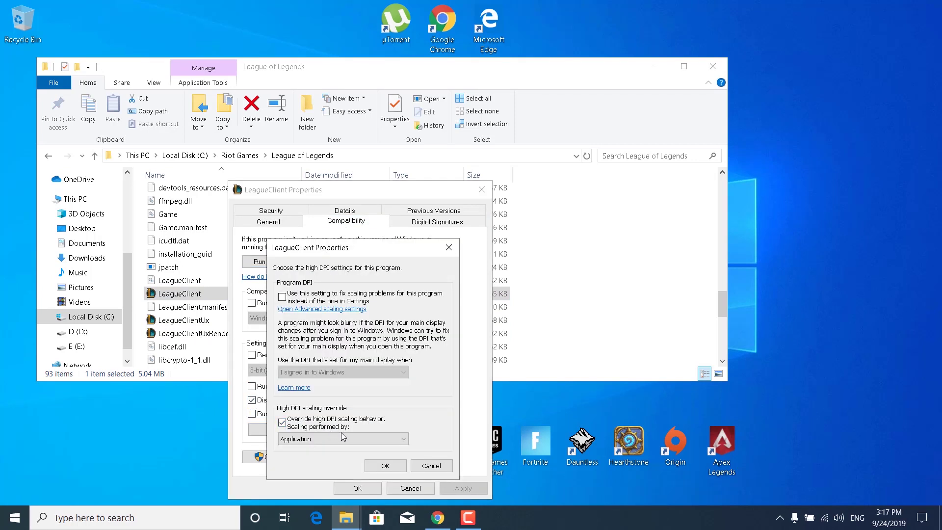
{"action": "left_click", "coordinate": [292, 427]}
{"action": "left_click", "coordinate": [386, 465]}
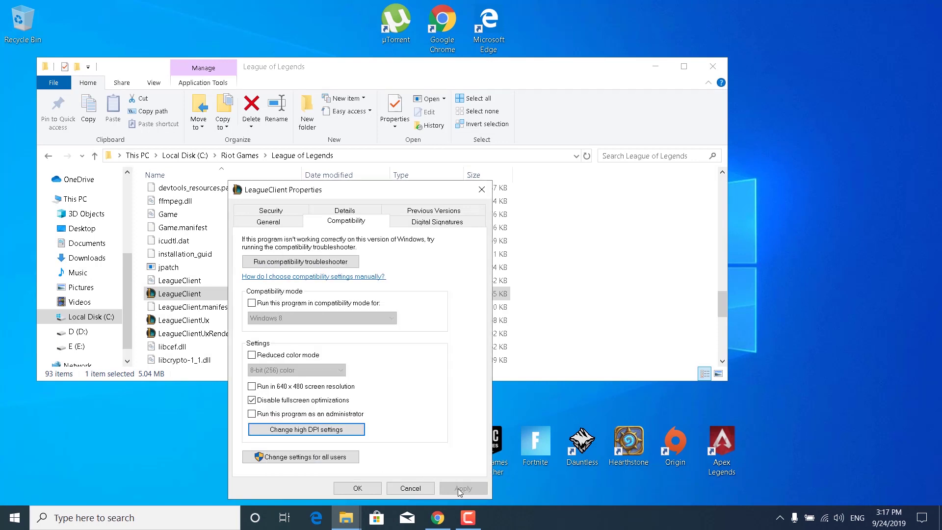
{"action": "left_click", "coordinate": [358, 488]}
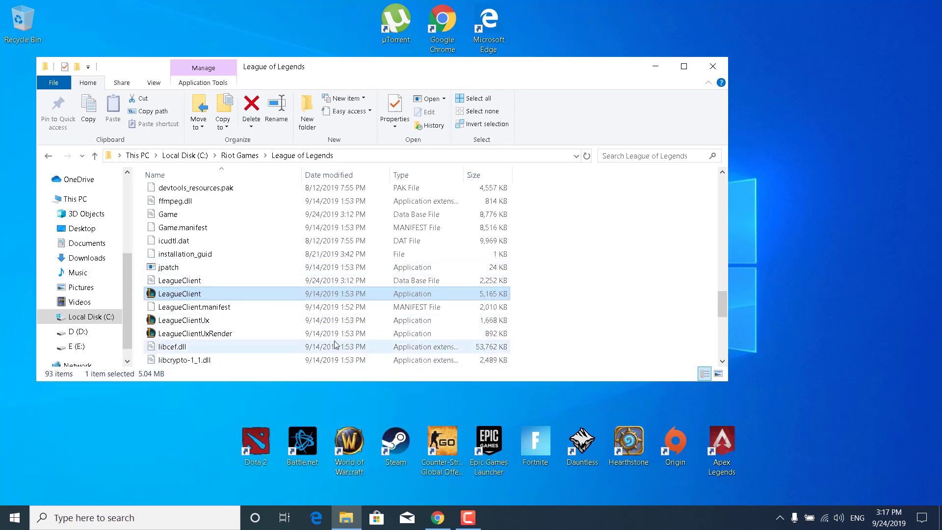
{"action": "left_click", "coordinate": [712, 66]}
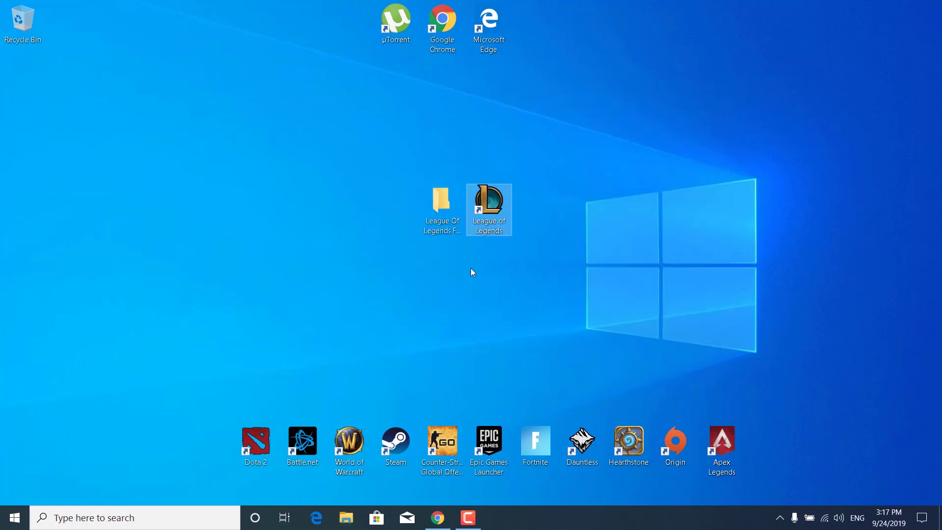
Open the game's Config folder, then the FPS Boost Pack's config folder with High, Low, Medium presets.
{"action": "right_click", "coordinate": [485, 227]}
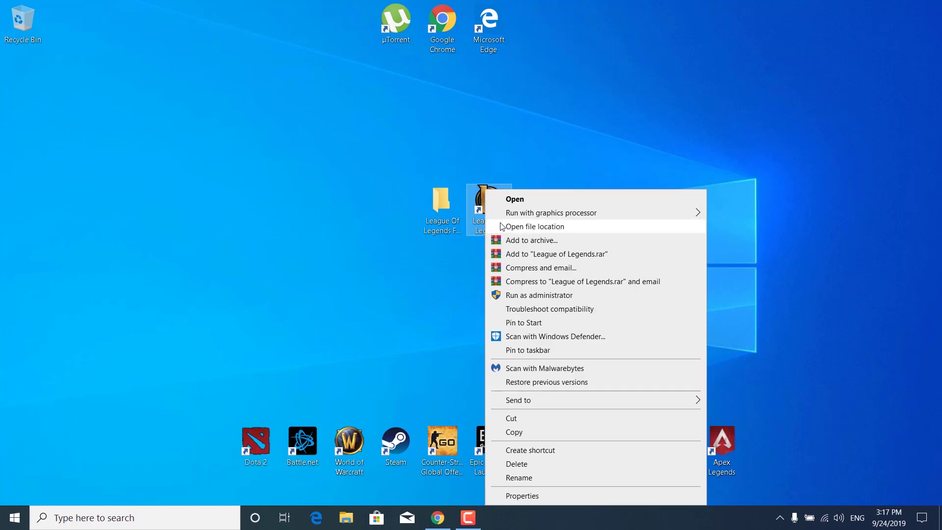
{"action": "left_click", "coordinate": [502, 226]}
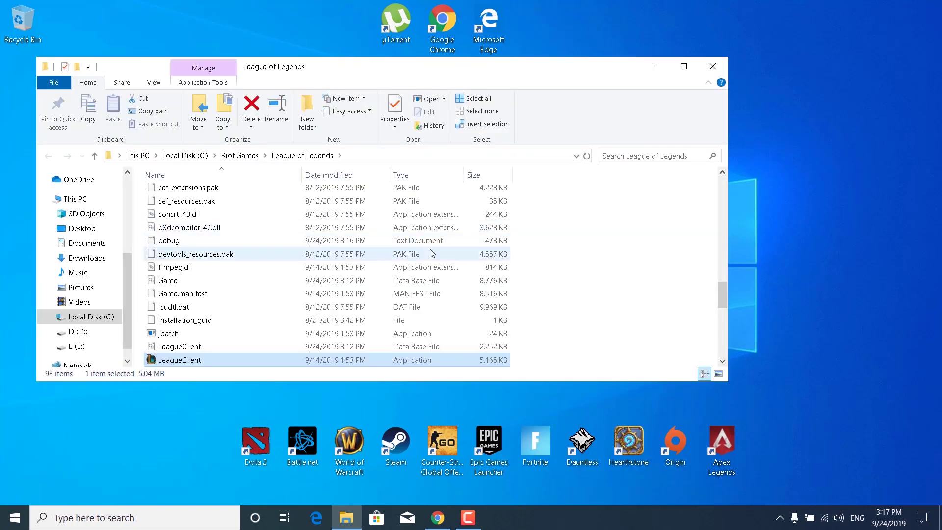
{"action": "scroll", "coordinate": [431, 253], "scroll_direction": "up", "scroll_amount": 18}
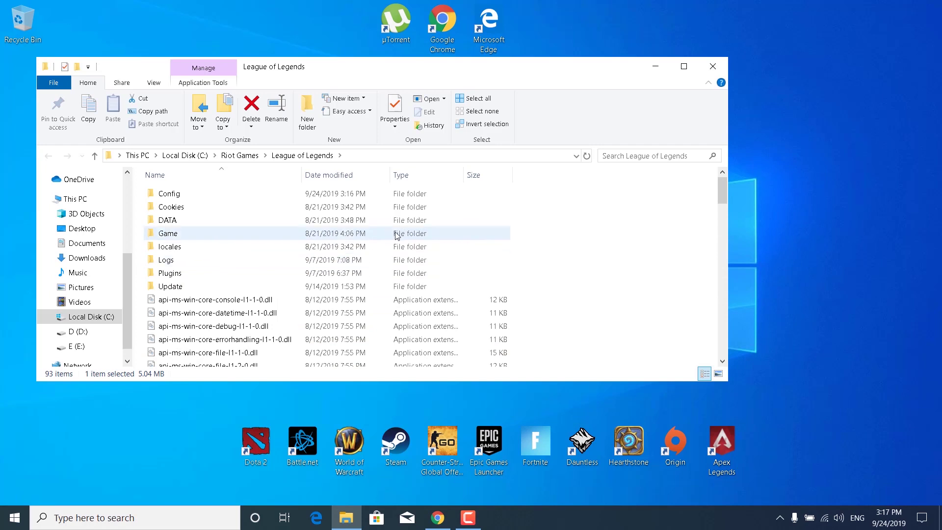
{"action": "double_click", "coordinate": [167, 196]}
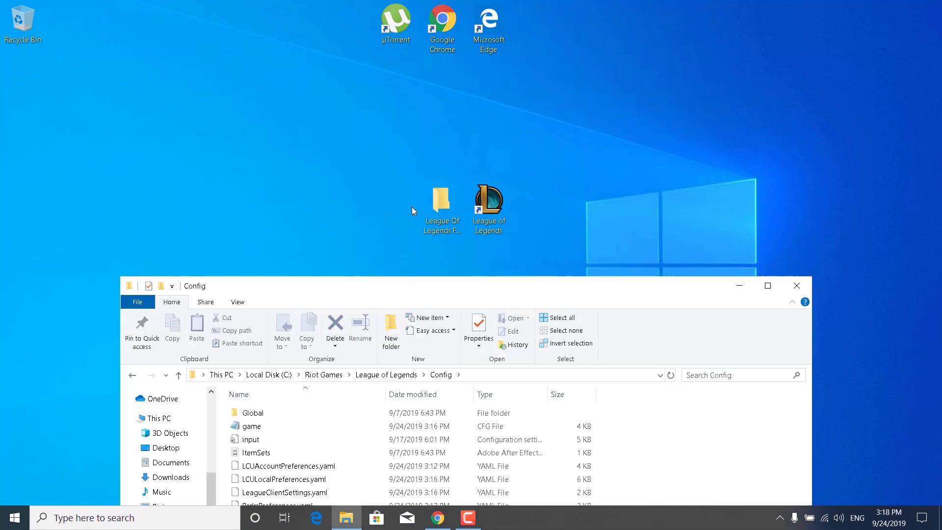
{"action": "double_click", "coordinate": [443, 213]}
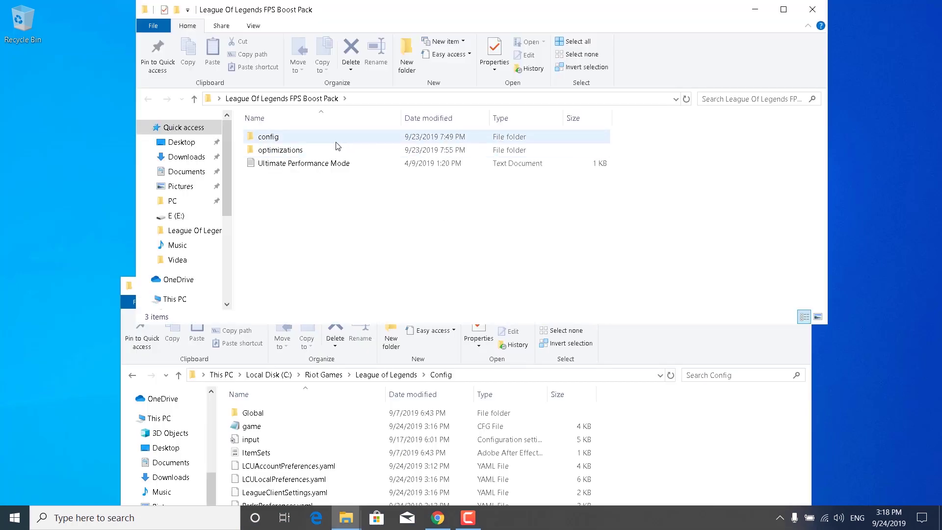
{"action": "double_click", "coordinate": [363, 136]}
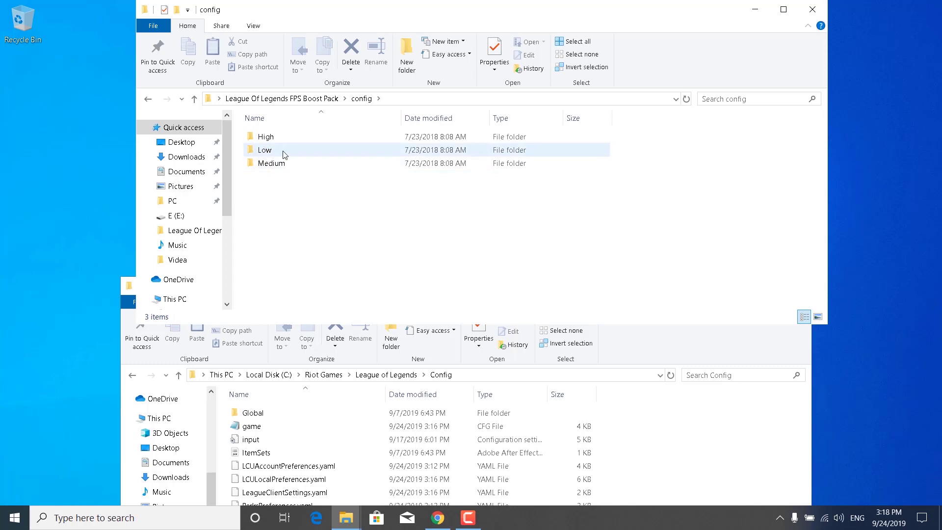
{"action": "mouse_move", "coordinate": [284, 154]}
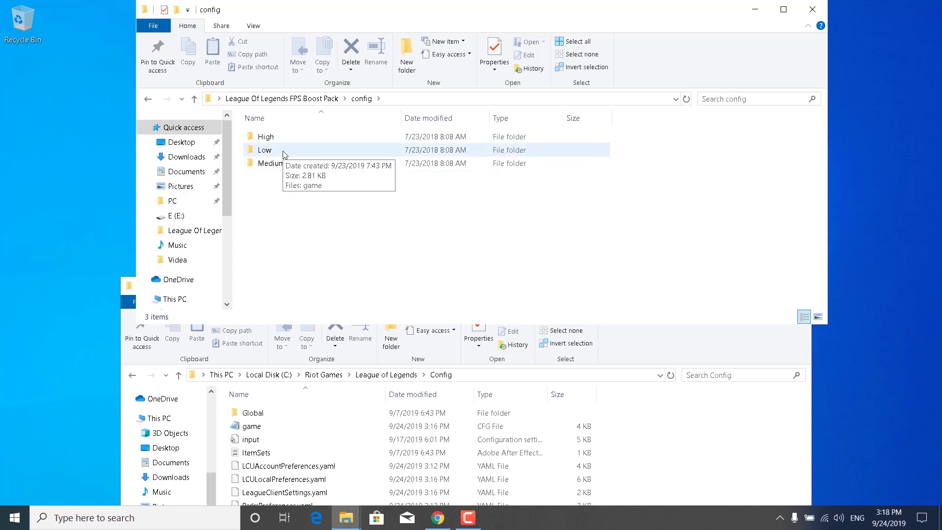
Copy the Low preset's game file over game.cfg in the game's Config folder, then close Config.
{"action": "double_click", "coordinate": [284, 151]}
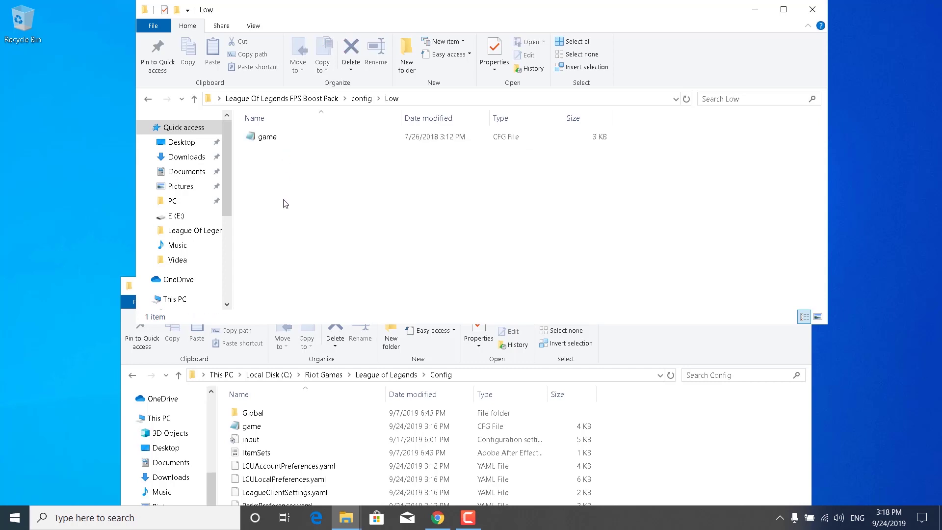
{"action": "left_click", "coordinate": [269, 141]}
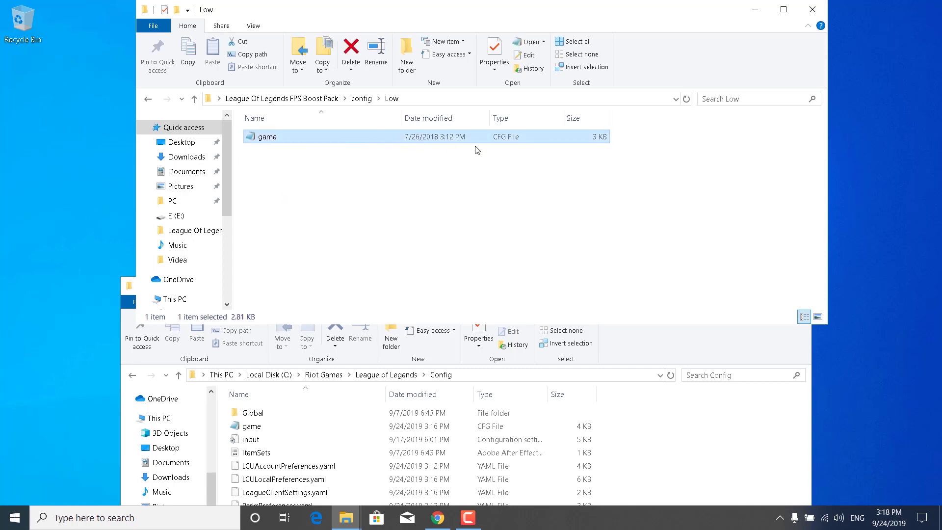
{"action": "right_click", "coordinate": [277, 133]}
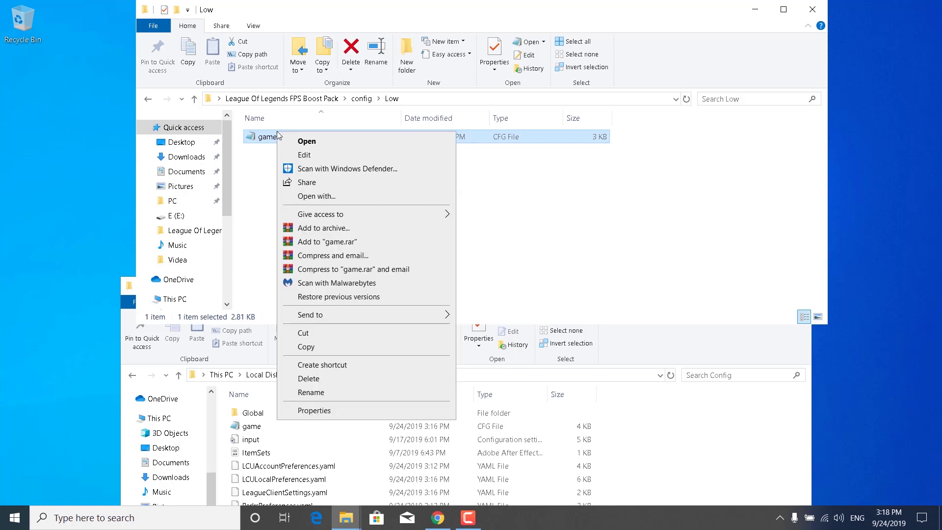
{"action": "left_click", "coordinate": [306, 347]}
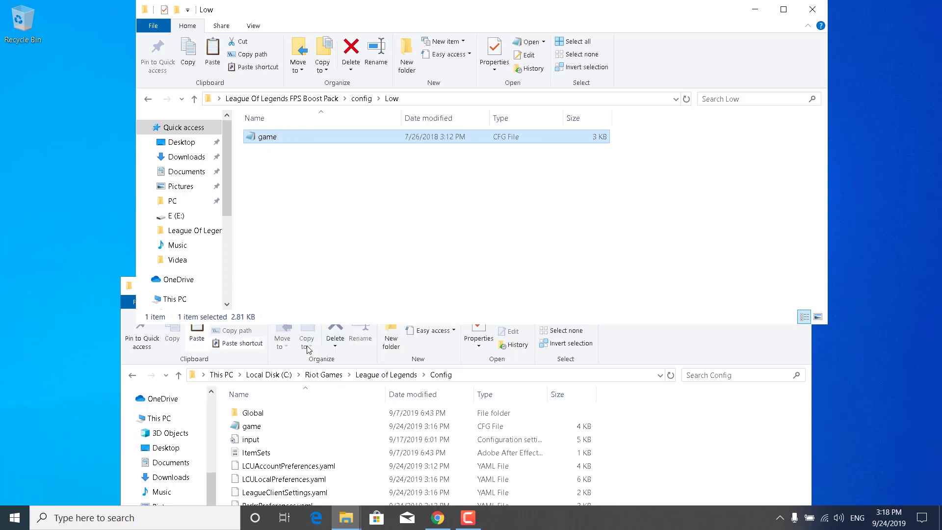
{"action": "left_click", "coordinate": [129, 289]}
{"action": "left_click_drag", "start_coordinate": [368, 289], "coordinate": [382, 98]}
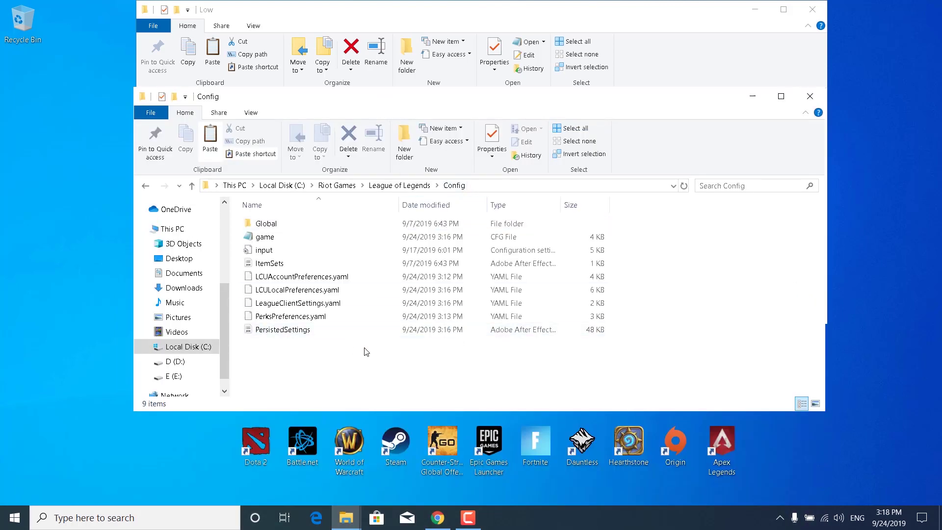
{"action": "right_click", "coordinate": [358, 362]}
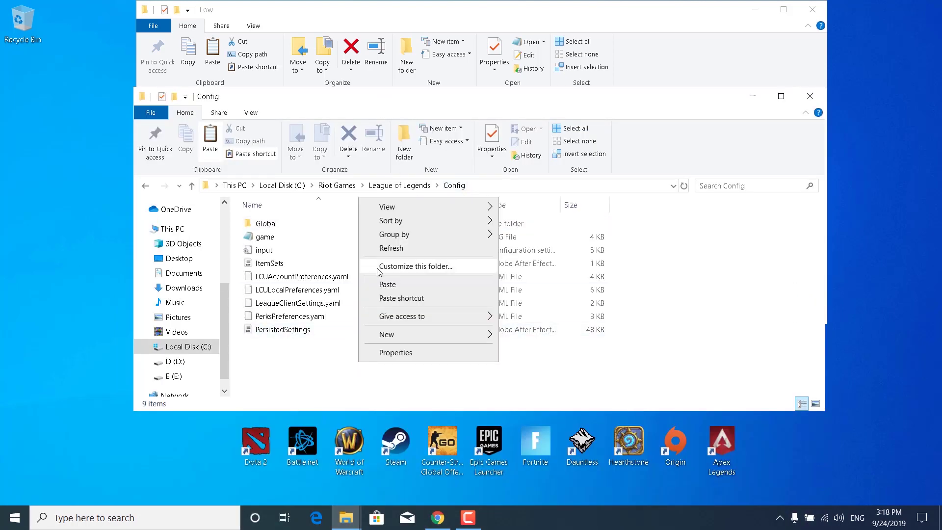
{"action": "left_click", "coordinate": [387, 284]}
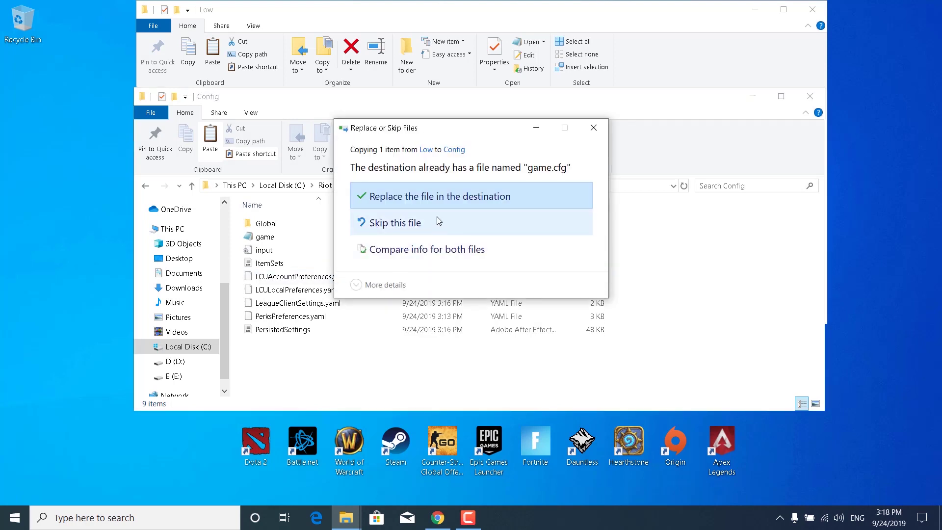
{"action": "left_click", "coordinate": [461, 198]}
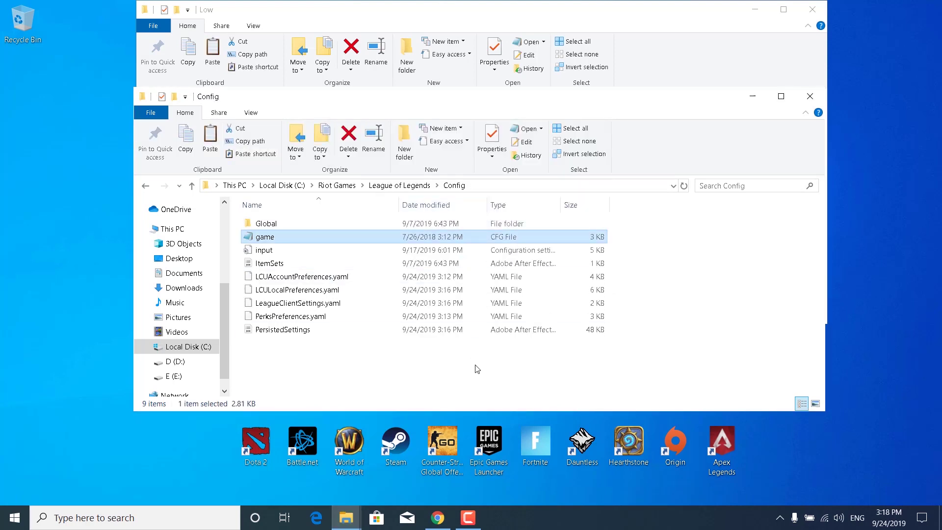
{"action": "left_click", "coordinate": [809, 96]}
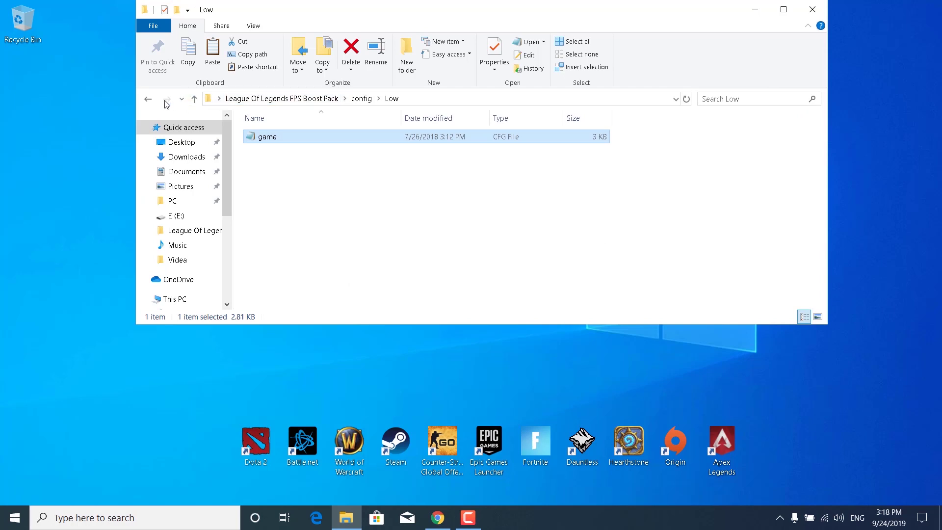
Launch League of Legends, turn off login animations, review client settings, then exit the client.
{"action": "left_click", "coordinate": [755, 10]}
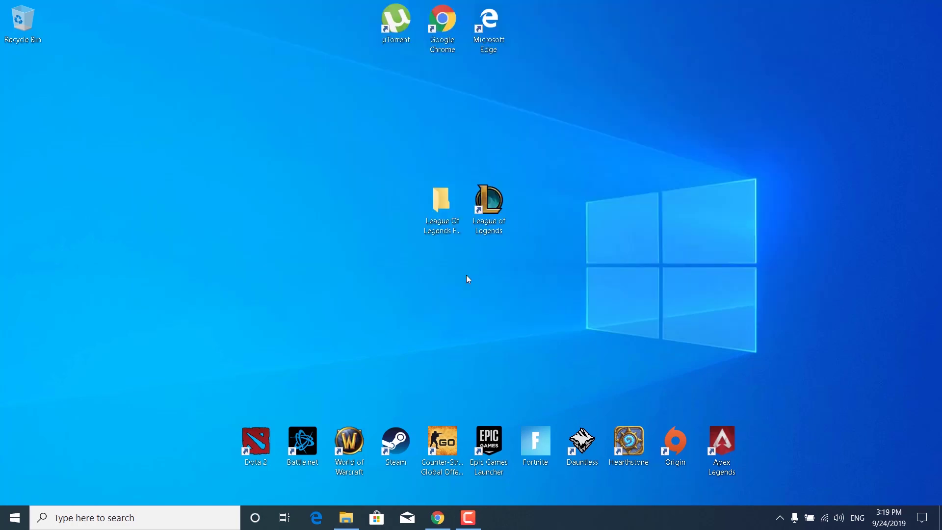
{"action": "double_click", "coordinate": [489, 206]}
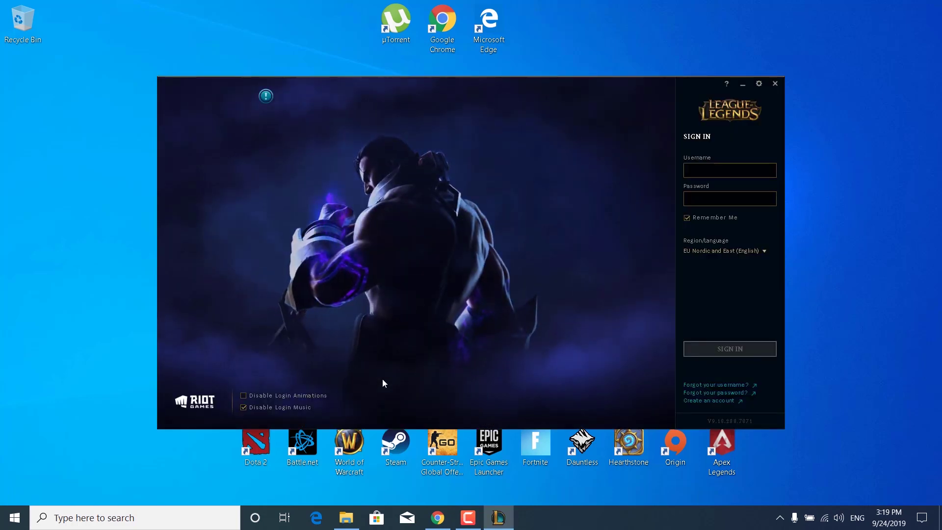
{"action": "left_click", "coordinate": [243, 396]}
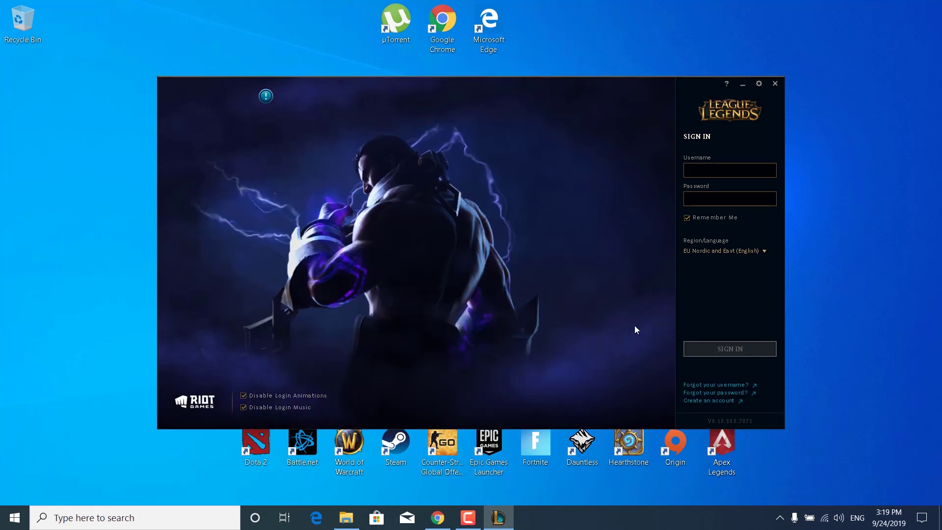
{"action": "left_click", "coordinate": [759, 85]}
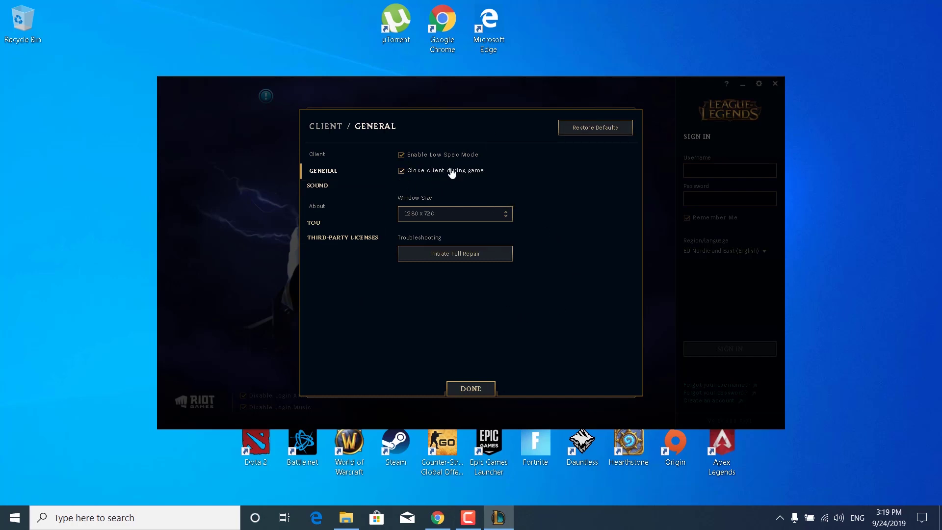
{"action": "left_click", "coordinate": [475, 389]}
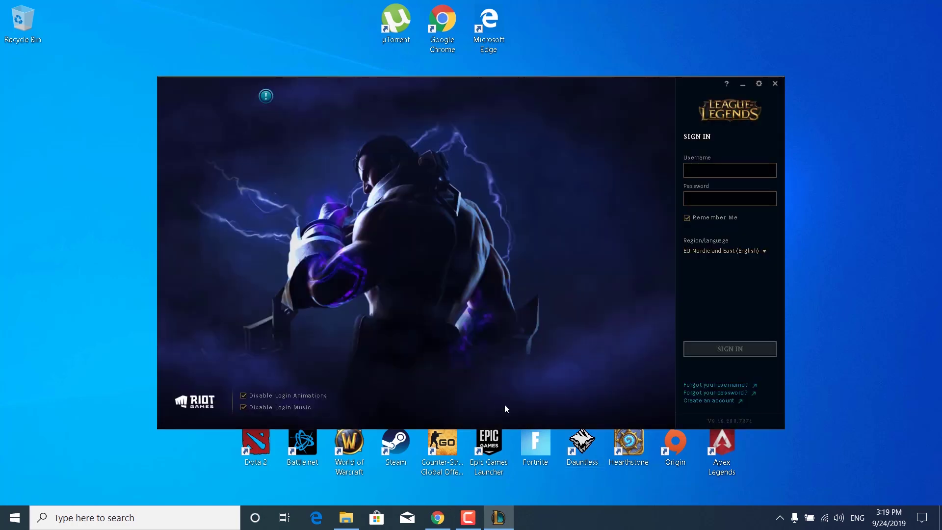
{"action": "left_click", "coordinate": [775, 85]}
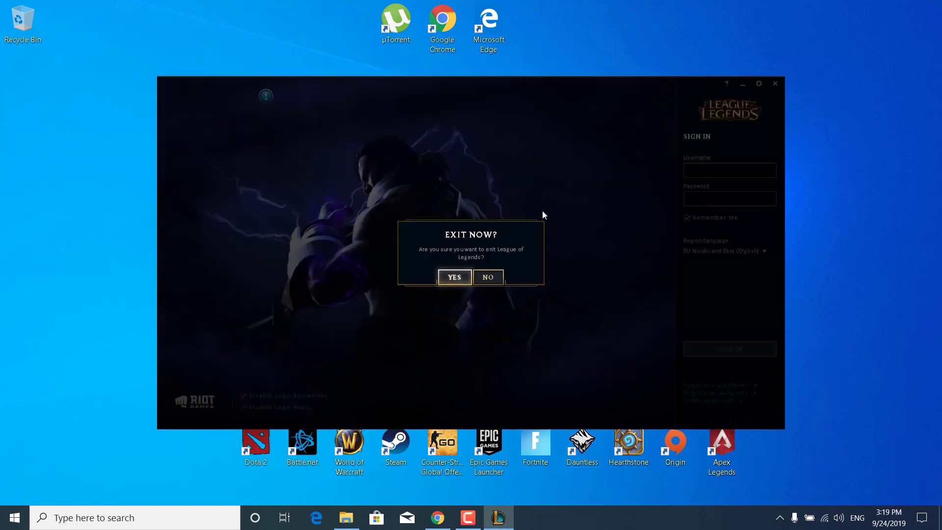
{"action": "left_click", "coordinate": [455, 277]}
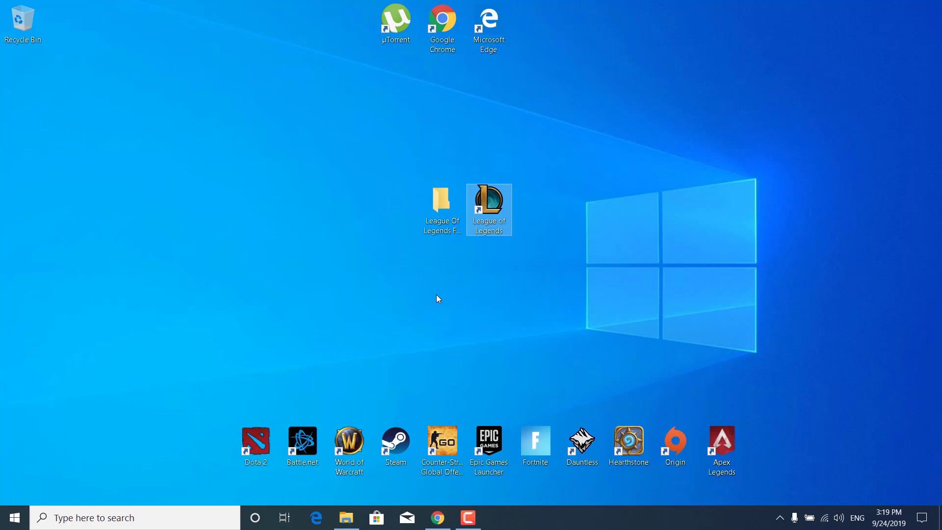
Open Ultimate Performance Mode.txt and launch Command Prompt as administrator via a cmd search.
{"action": "left_click", "coordinate": [346, 518]}
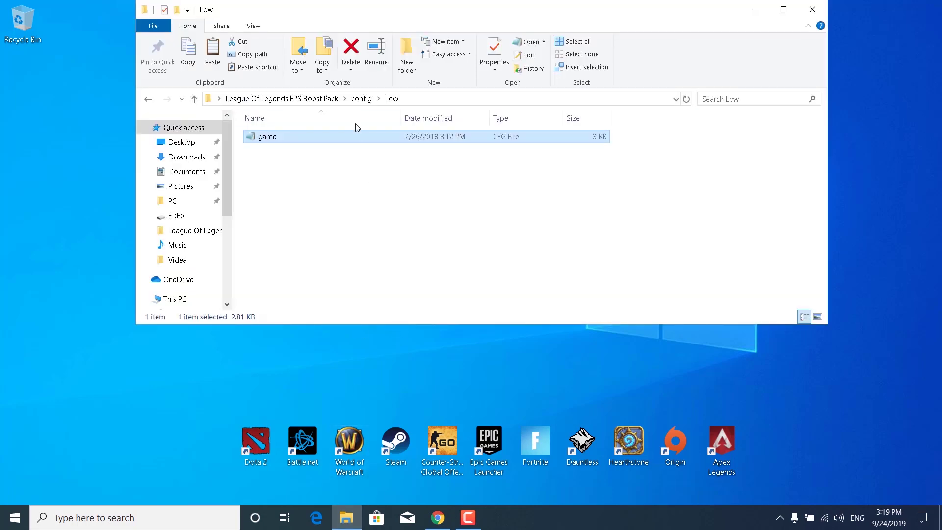
{"action": "left_click", "coordinate": [314, 98]}
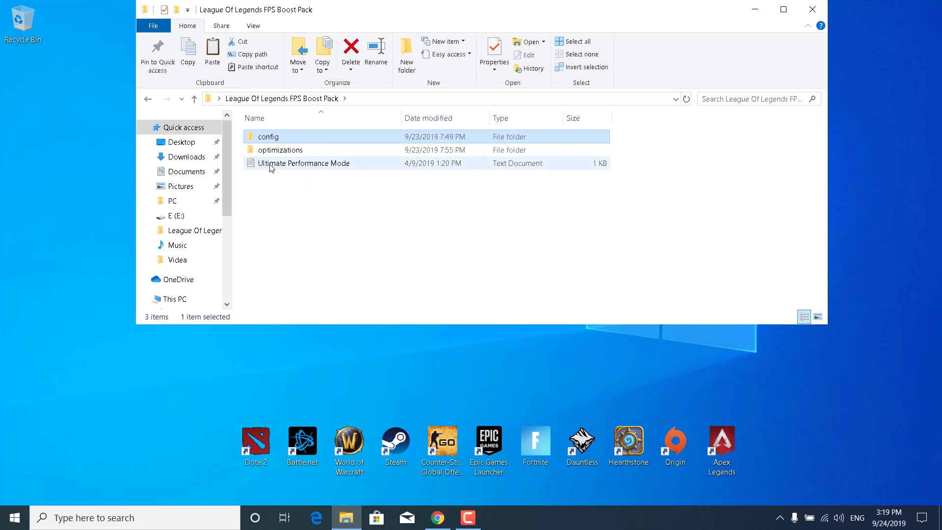
{"action": "double_click", "coordinate": [310, 165]}
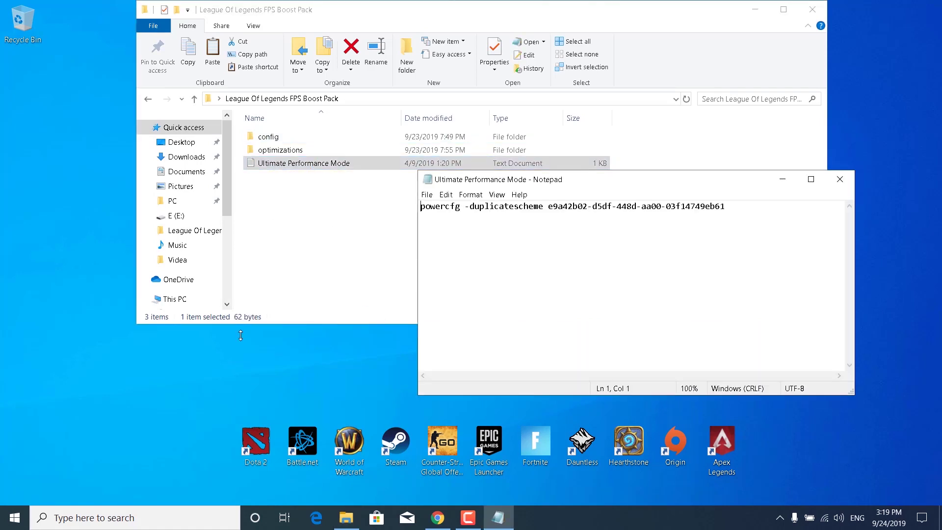
{"action": "left_click", "coordinate": [201, 513]}
{"action": "type", "text": "cmd"}
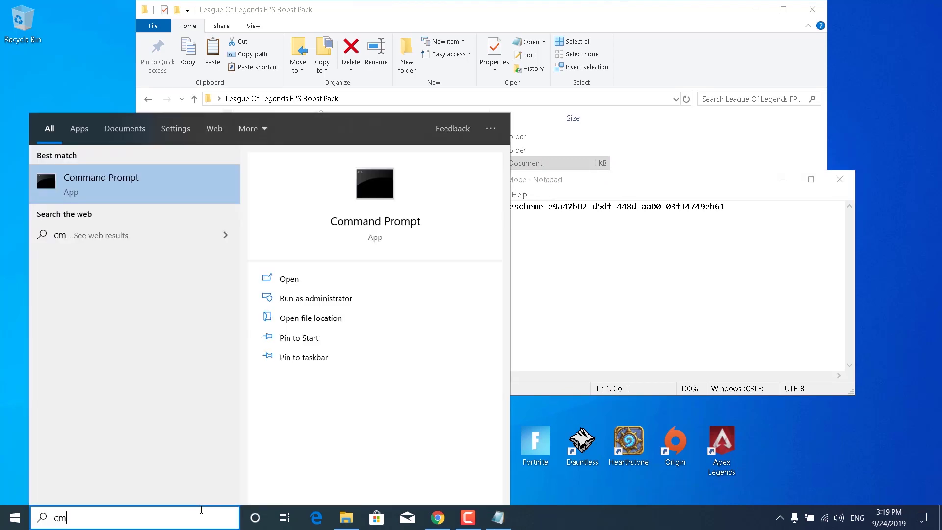
{"action": "right_click", "coordinate": [123, 194]}
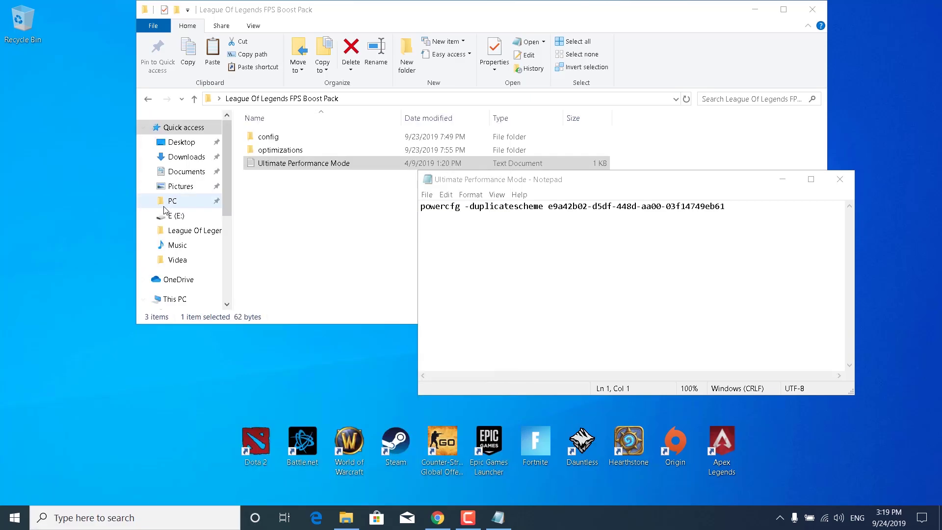
{"action": "left_click", "coordinate": [165, 210]}
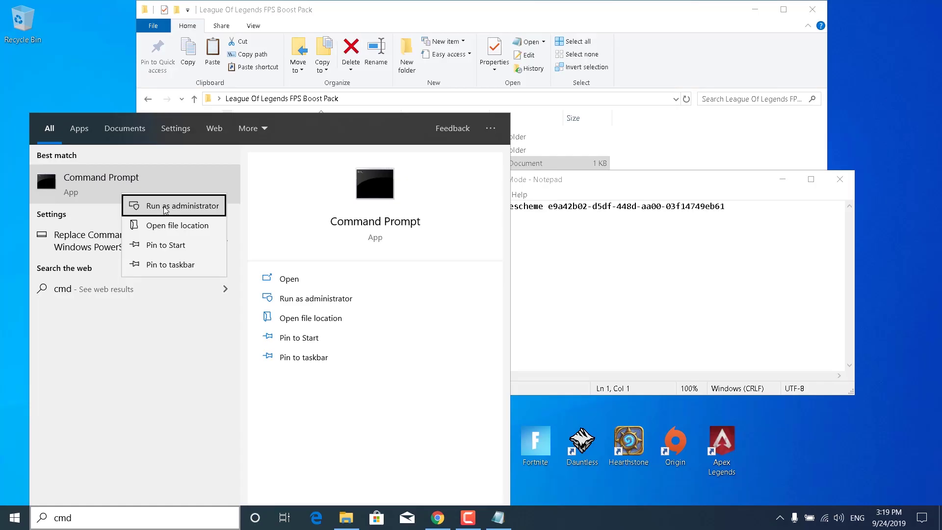
{"action": "left_click", "coordinate": [166, 210]}
Copy the powercfg -duplicatescheme line into the admin prompt, run it, and close the prompt.
{"action": "left_click", "coordinate": [710, 272]}
{"action": "left_click_drag", "start_coordinate": [725, 207], "coordinate": [422, 214]}
{"action": "key", "text": "ctrl+c"}
{"action": "left_click", "coordinate": [328, 221]}
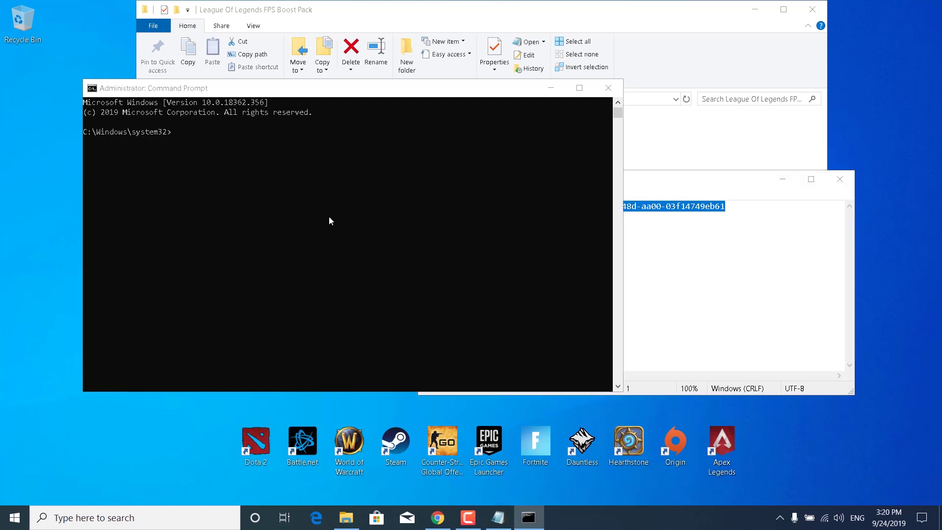
{"action": "right_click", "coordinate": [329, 221]}
{"action": "key", "text": "Return"}
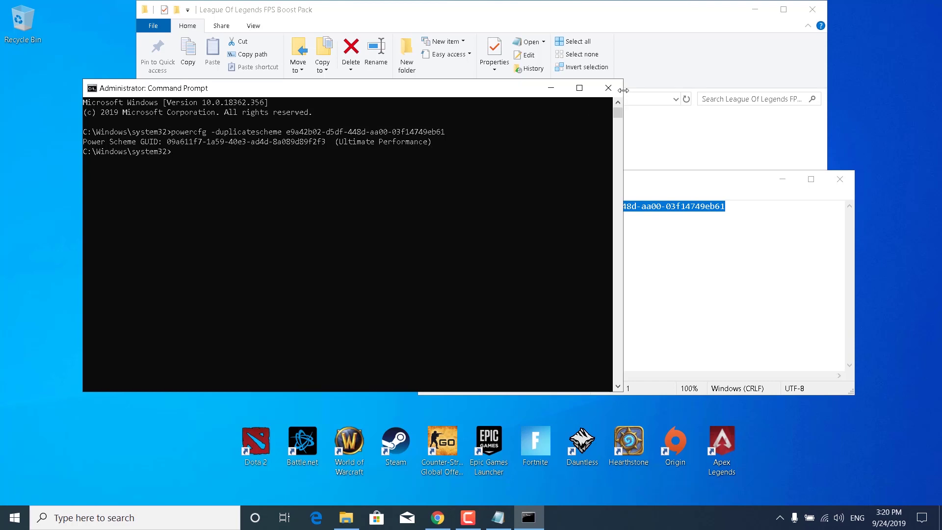
{"action": "left_click", "coordinate": [608, 89]}
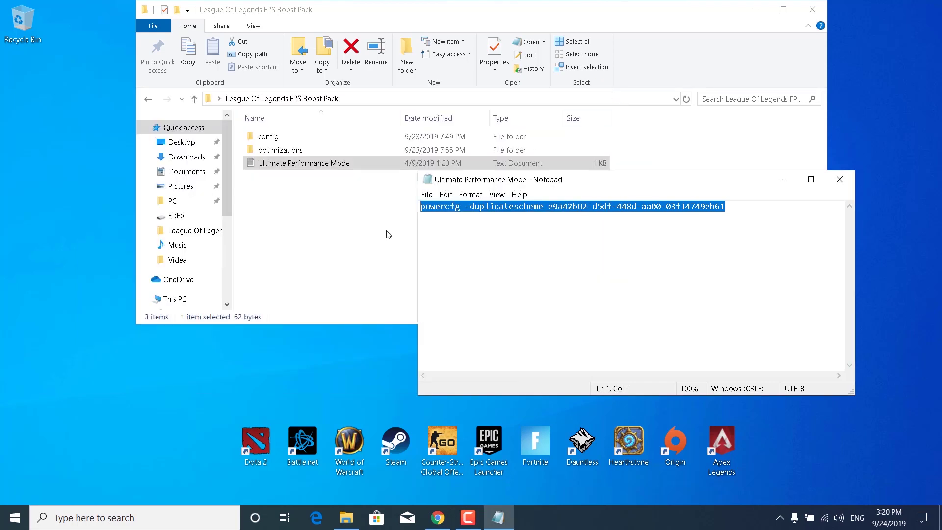
Confirm Ultimate Performance is selected in Power Options, then close it and the Notepad file.
{"action": "left_click", "coordinate": [156, 517]}
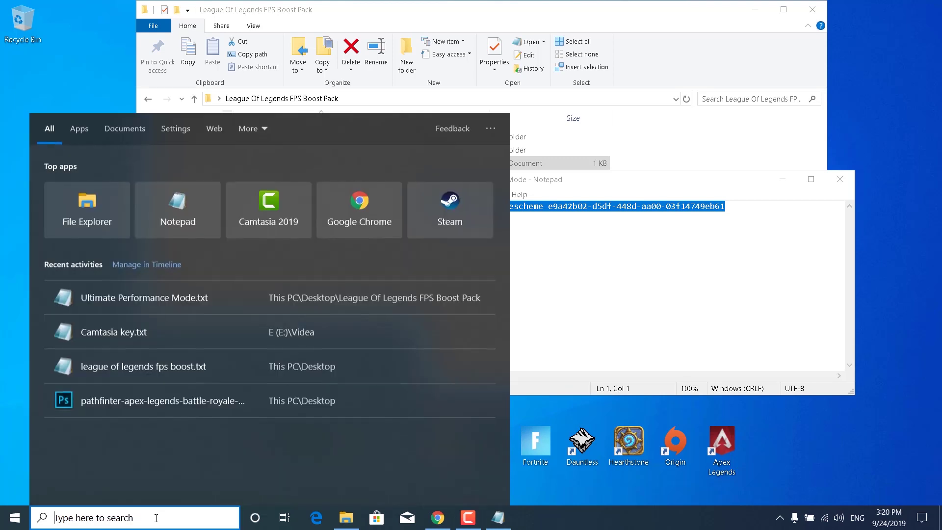
{"action": "type", "text": "edit"}
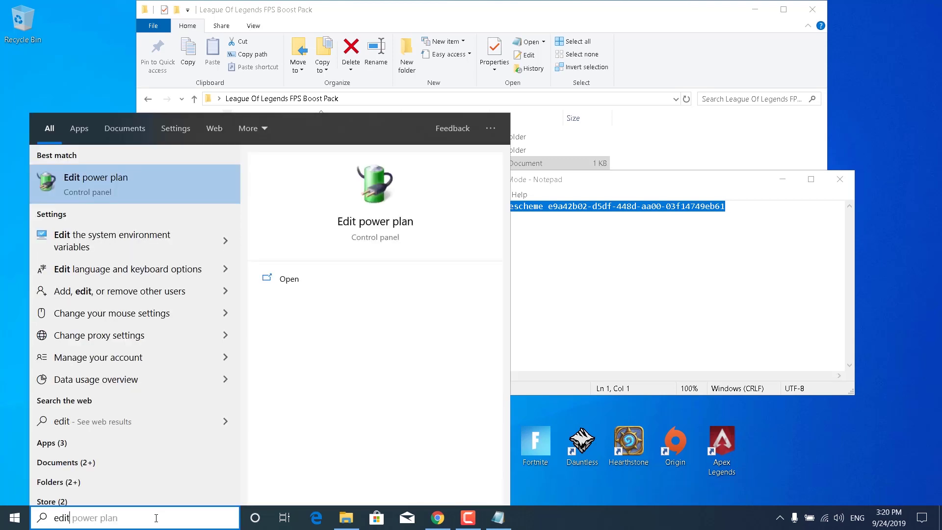
{"action": "left_click", "coordinate": [104, 189]}
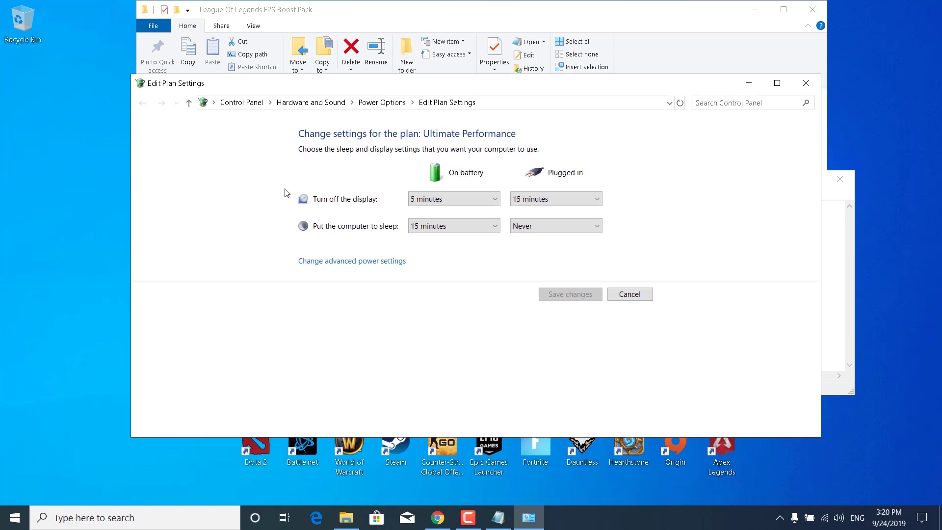
{"action": "left_click", "coordinate": [390, 103]}
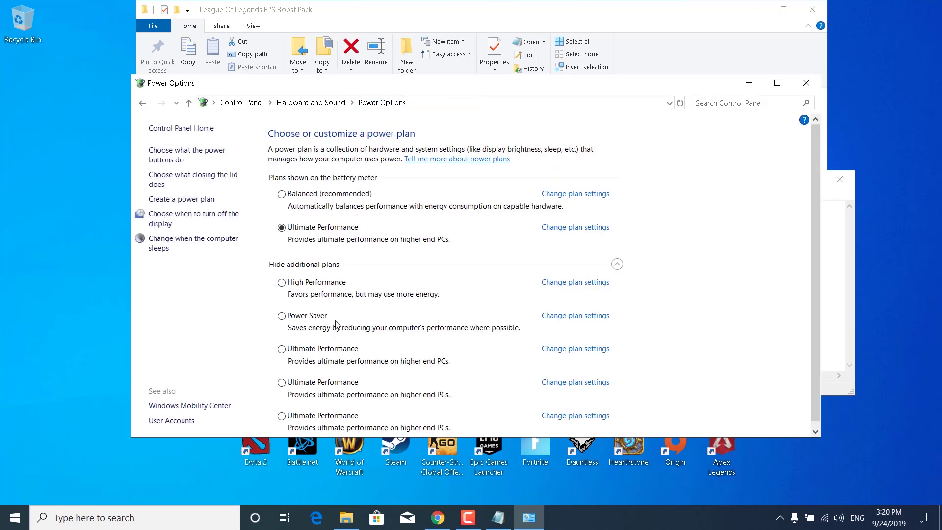
{"action": "scroll", "coordinate": [331, 314], "scroll_direction": "down", "scroll_amount": 1}
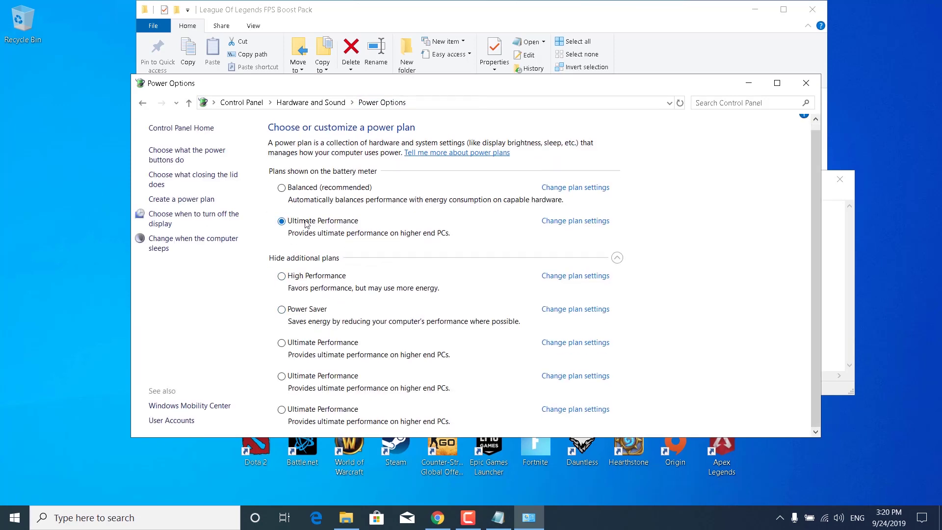
{"action": "left_click", "coordinate": [806, 84]}
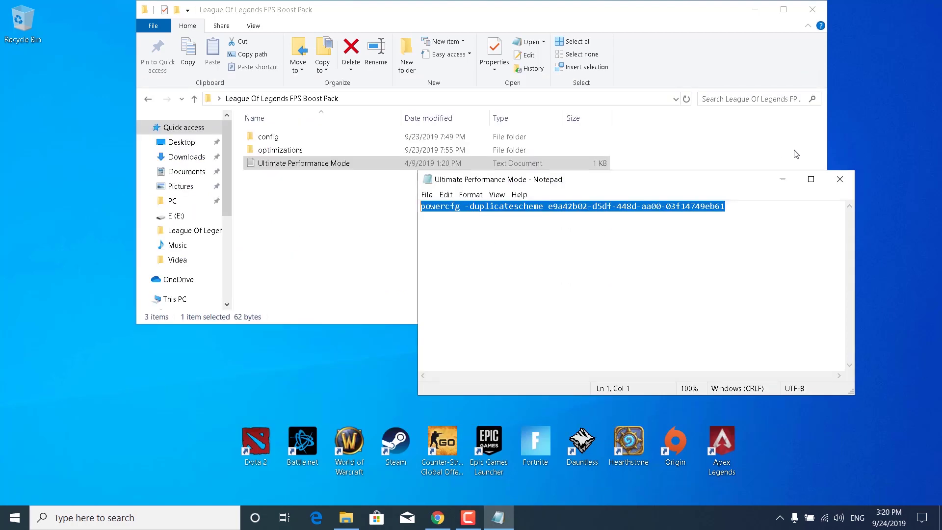
{"action": "left_click", "coordinate": [839, 179]}
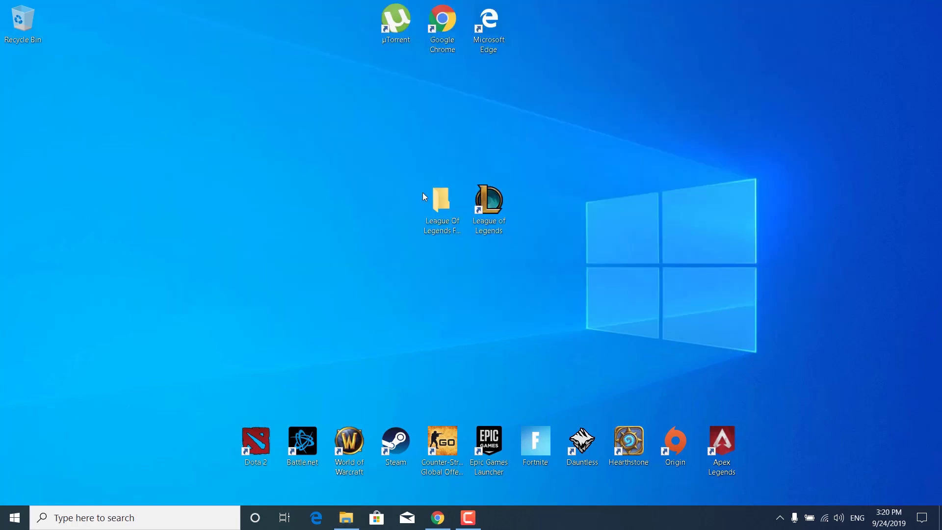
Verify Visual Effects shows Adjust for best performance via This PC properties, then cancel out and close System.
{"action": "left_click", "coordinate": [755, 10]}
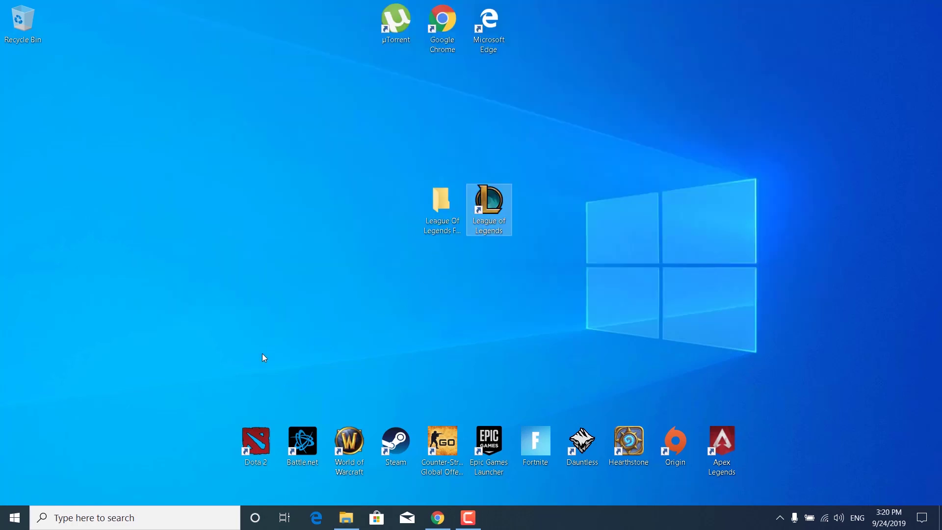
{"action": "left_click", "coordinate": [142, 511]}
{"action": "type", "text": "this pc"}
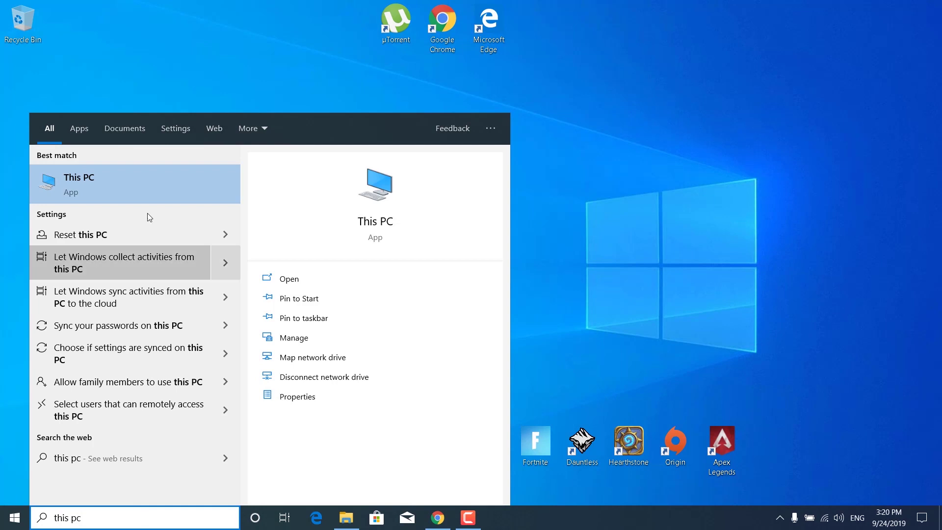
{"action": "right_click", "coordinate": [151, 192]}
{"action": "left_click", "coordinate": [208, 305]}
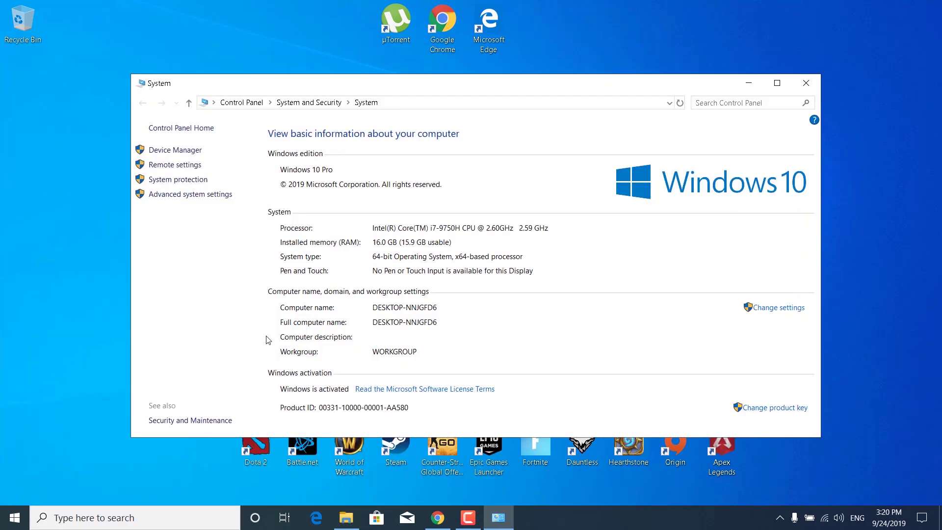
{"action": "left_click", "coordinate": [201, 195]}
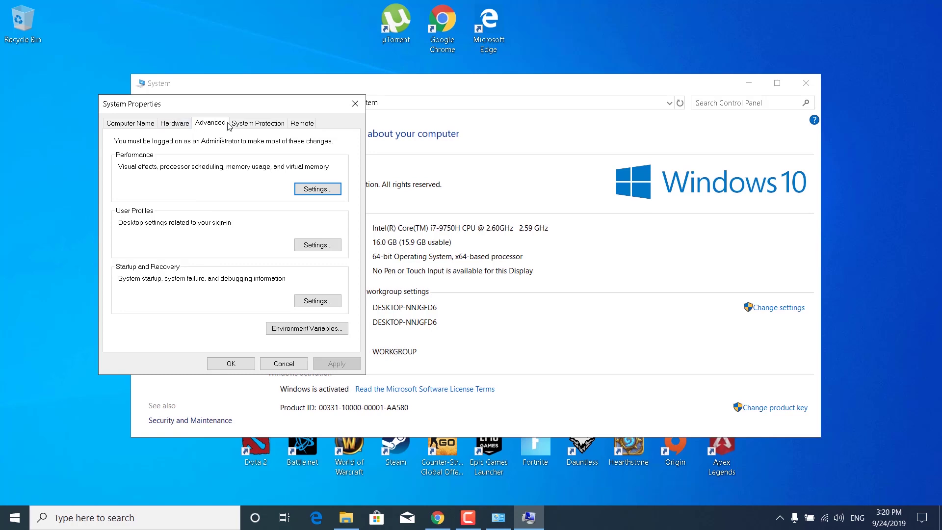
{"action": "left_click", "coordinate": [300, 191]}
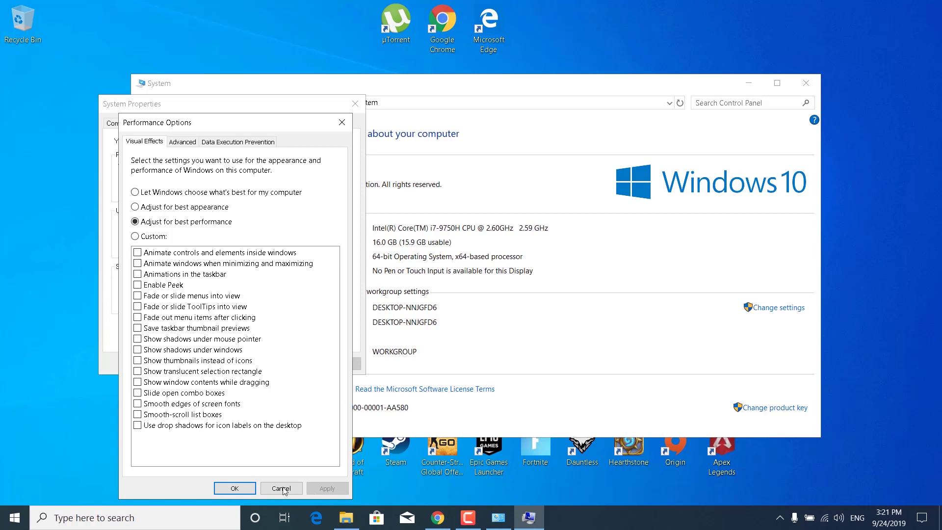
{"action": "left_click", "coordinate": [253, 489]}
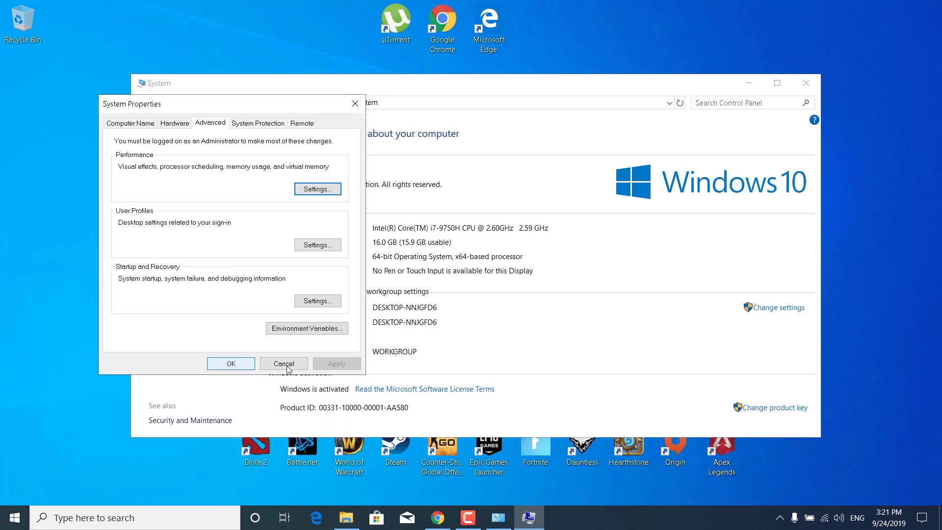
{"action": "left_click", "coordinate": [241, 366]}
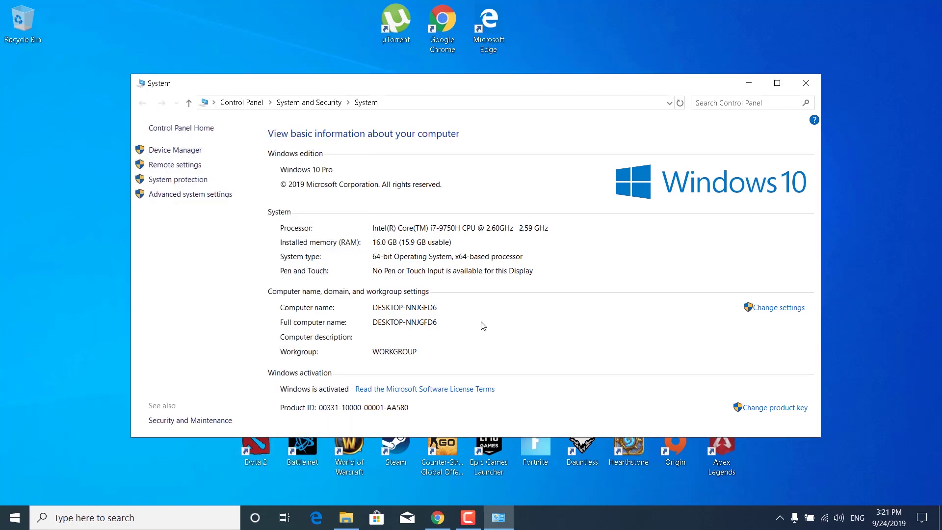
{"action": "left_click", "coordinate": [804, 84]}
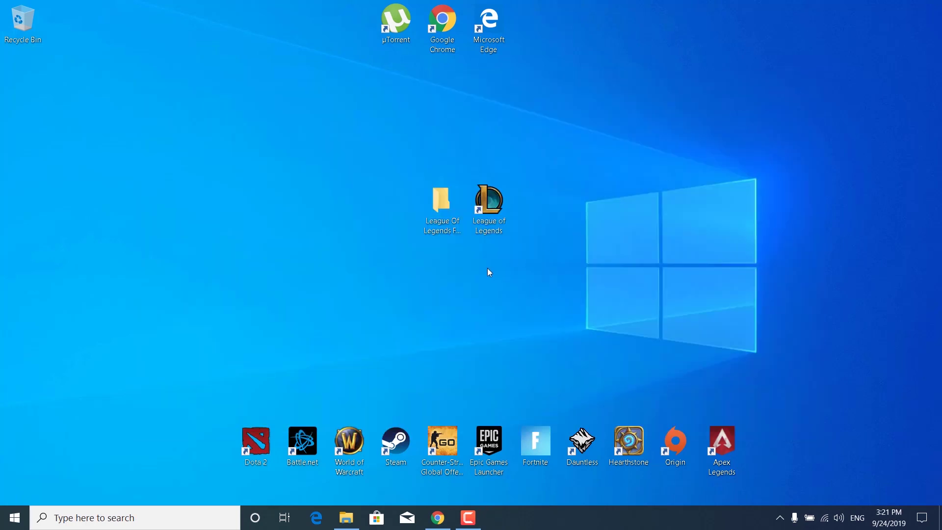
Restore the boost pack folder and open optimizations > GPU Settings, showing images 1 and 2.
{"action": "left_click", "coordinate": [470, 260]}
{"action": "left_click", "coordinate": [350, 510]}
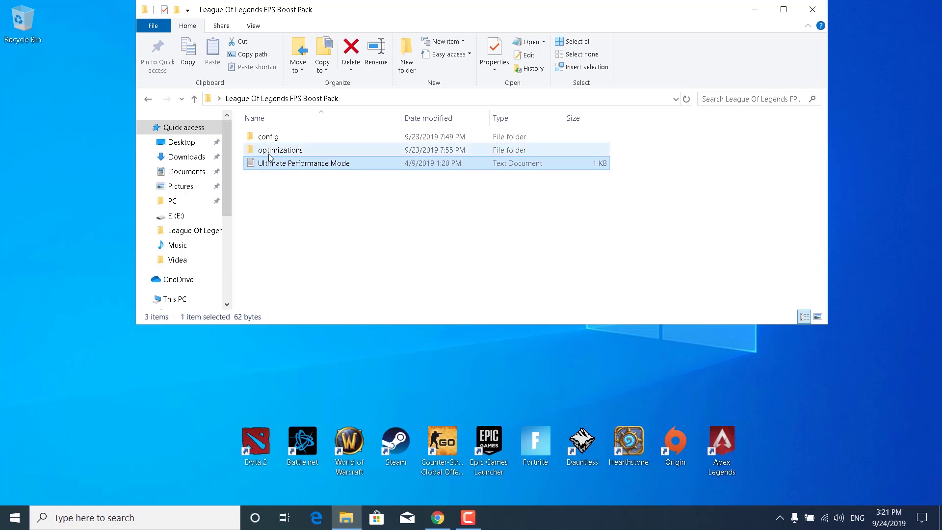
{"action": "double_click", "coordinate": [287, 153]}
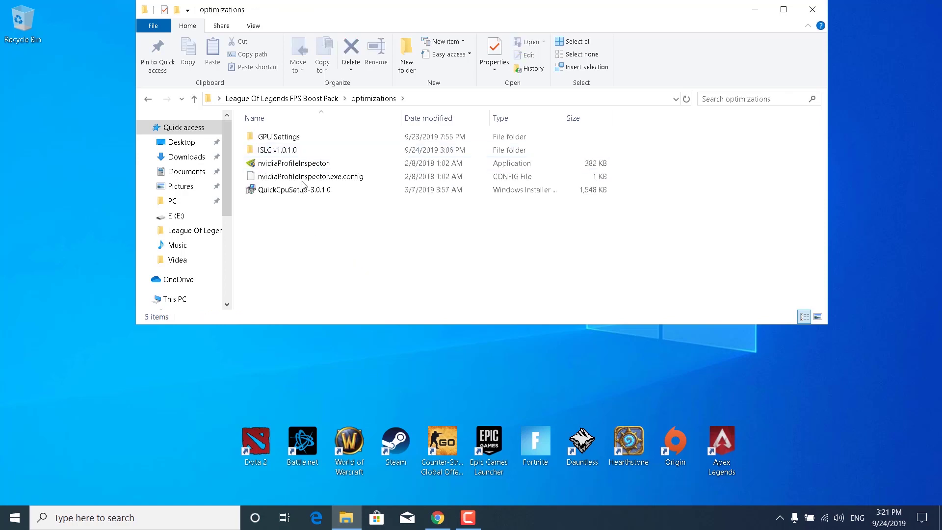
{"action": "double_click", "coordinate": [267, 137]}
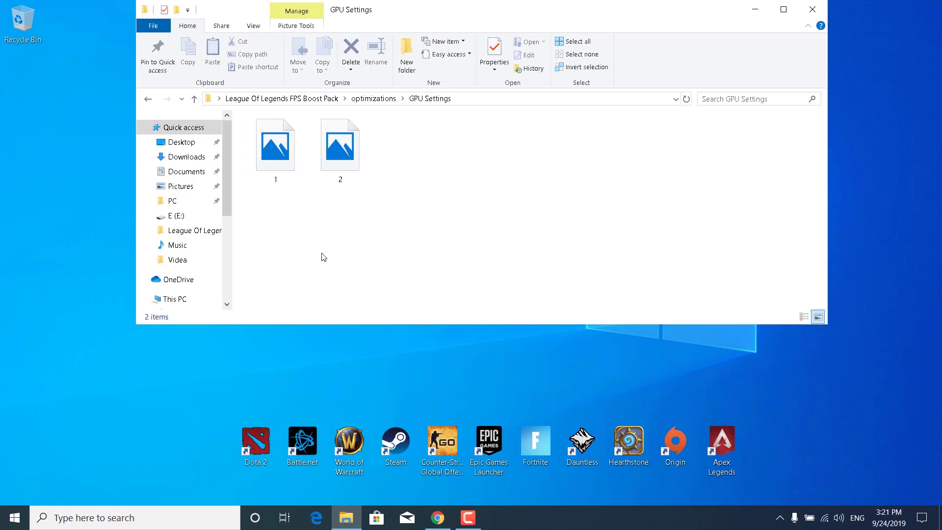
{"action": "right_click", "coordinate": [383, 365]}
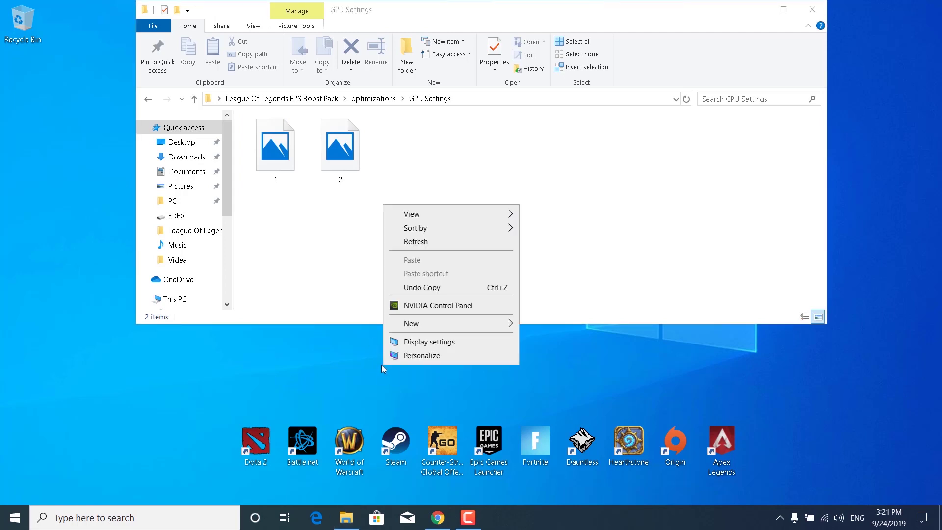
Launch NVIDIA Control Panel on Manage 3D Settings, shrink it, and position it right of the GPU Settings folder.
{"action": "left_click", "coordinate": [442, 307]}
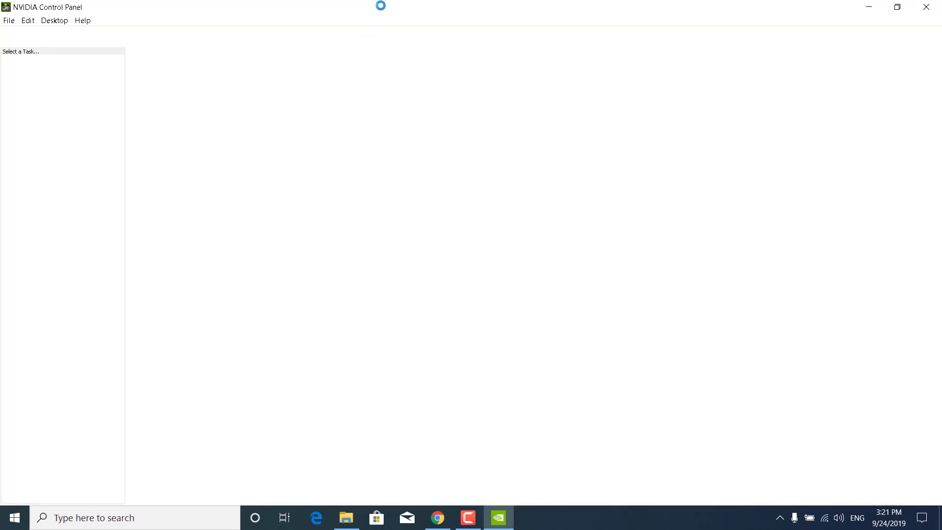
{"action": "left_click_drag", "start_coordinate": [389, 10], "coordinate": [489, 93]}
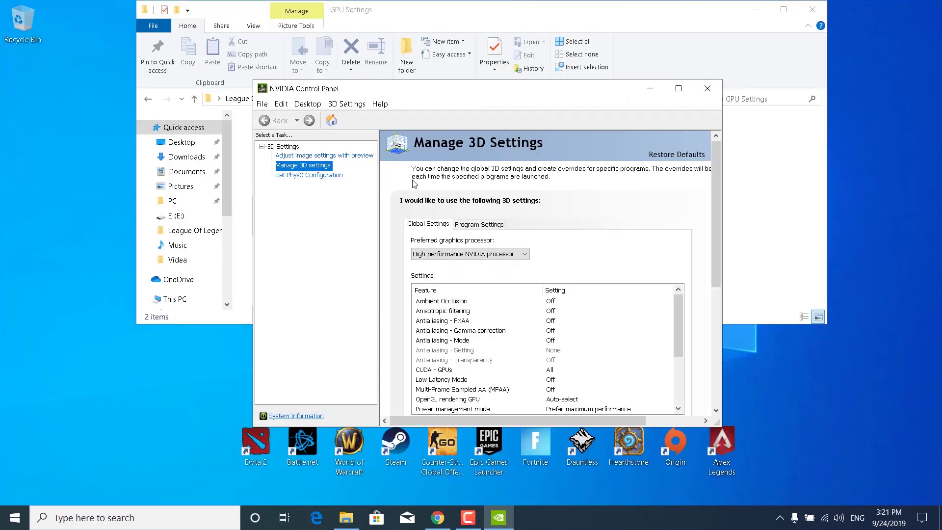
{"action": "left_click", "coordinate": [289, 167]}
{"action": "scroll", "coordinate": [523, 265], "scroll_direction": "down", "scroll_amount": 1}
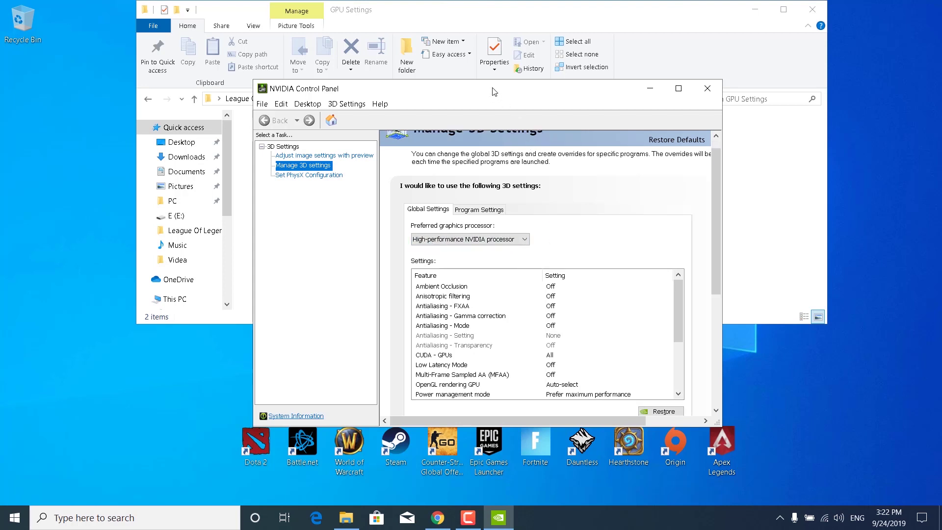
{"action": "left_click_drag", "start_coordinate": [485, 93], "coordinate": [626, 90]}
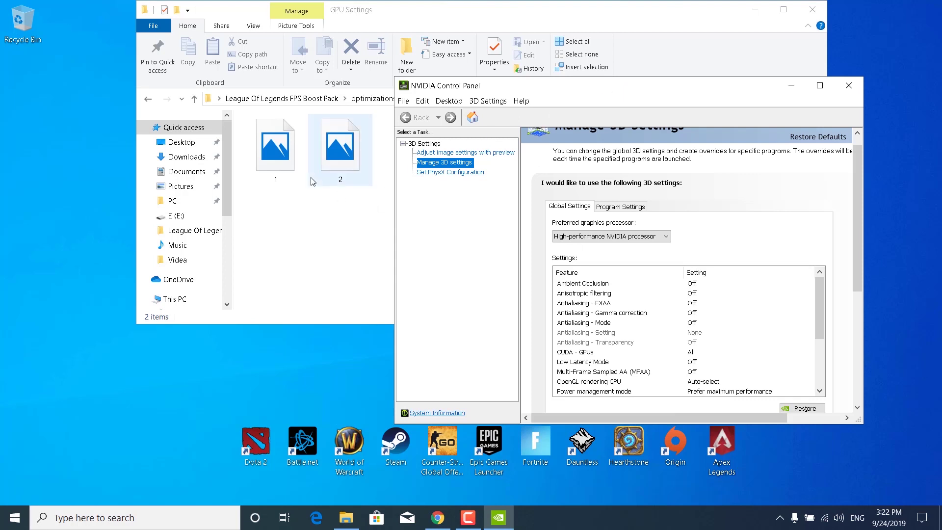
{"action": "left_click", "coordinate": [343, 197]}
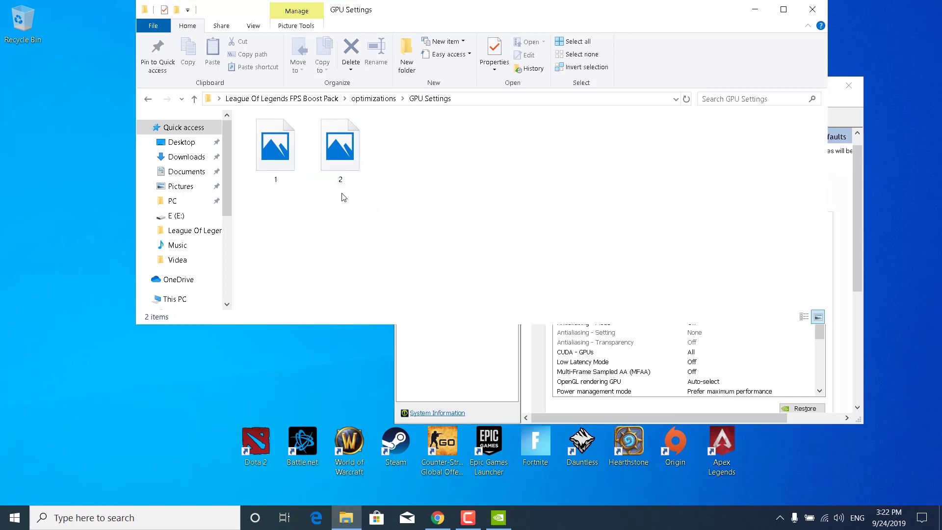
Open the first reference screenshot in Photos beside the 3D settings window, then close it.
{"action": "left_click", "coordinate": [280, 162]}
{"action": "double_click", "coordinate": [280, 161]}
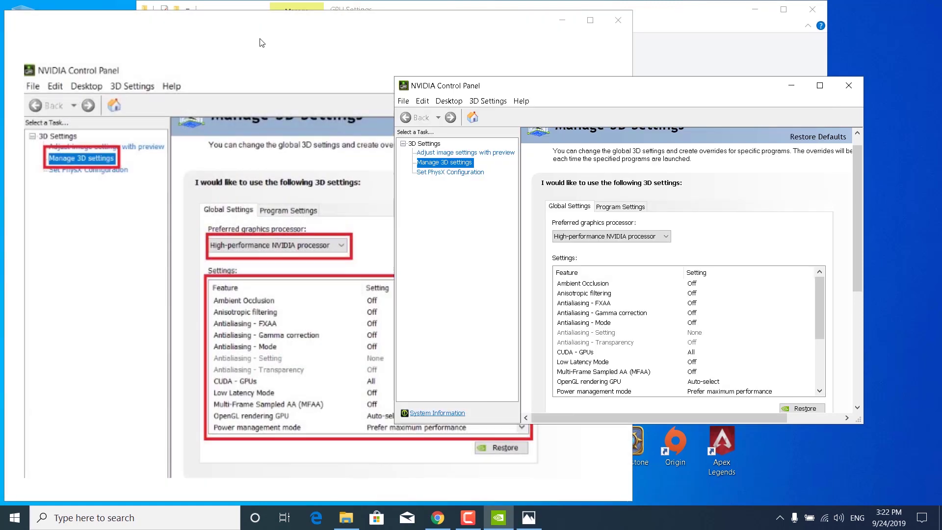
{"action": "left_click_drag", "start_coordinate": [520, 91], "coordinate": [620, 82]}
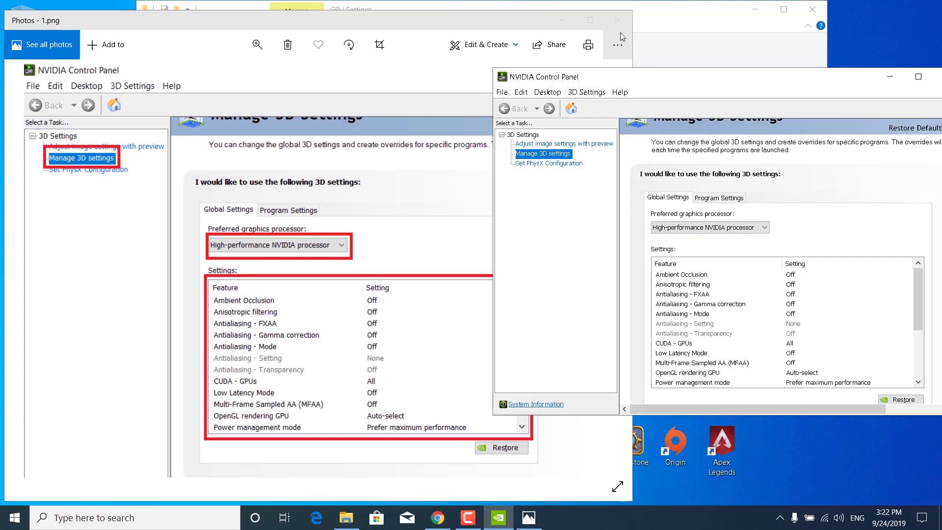
{"action": "left_click", "coordinate": [618, 20]}
Open the second screenshot, 2.png, compare the 3D settings over it, then close NVIDIA Control Panel.
{"action": "double_click", "coordinate": [352, 175]}
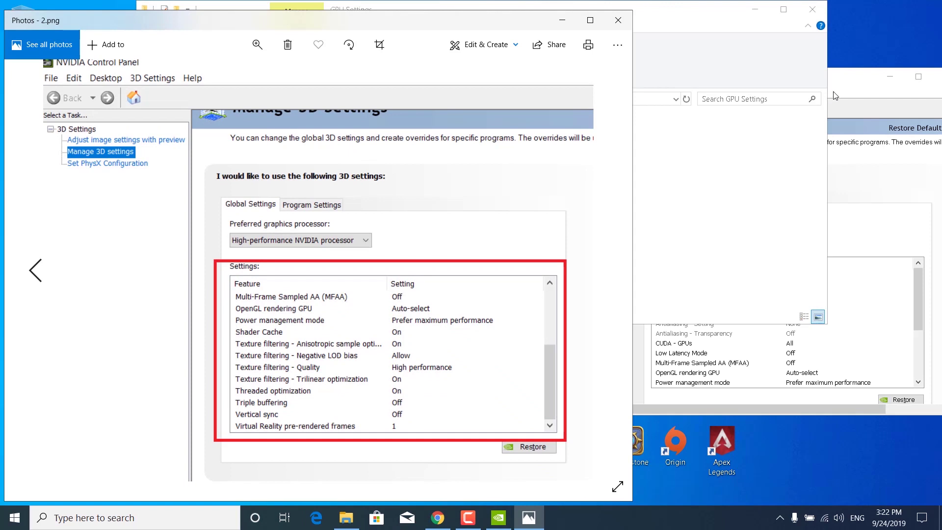
{"action": "left_click", "coordinate": [835, 96]}
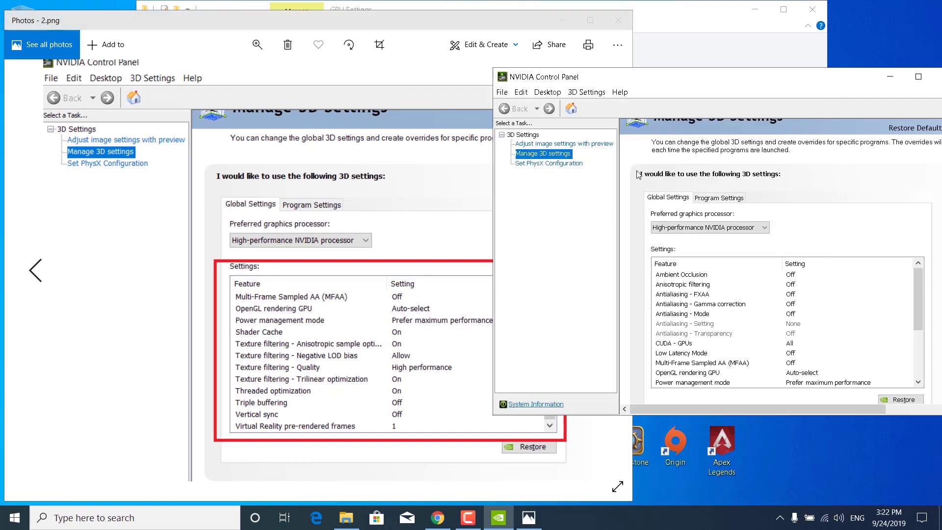
{"action": "left_click_drag", "start_coordinate": [688, 81], "coordinate": [508, 69]}
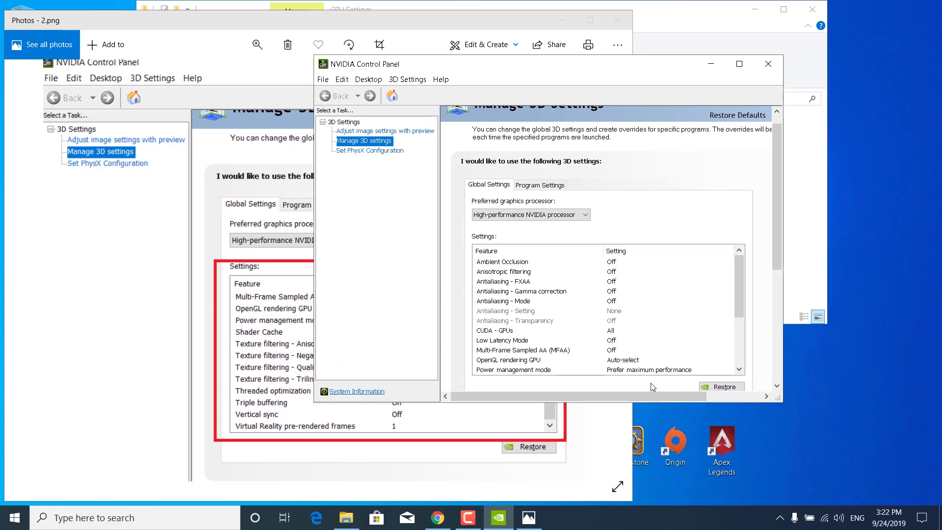
{"action": "left_click", "coordinate": [768, 65]}
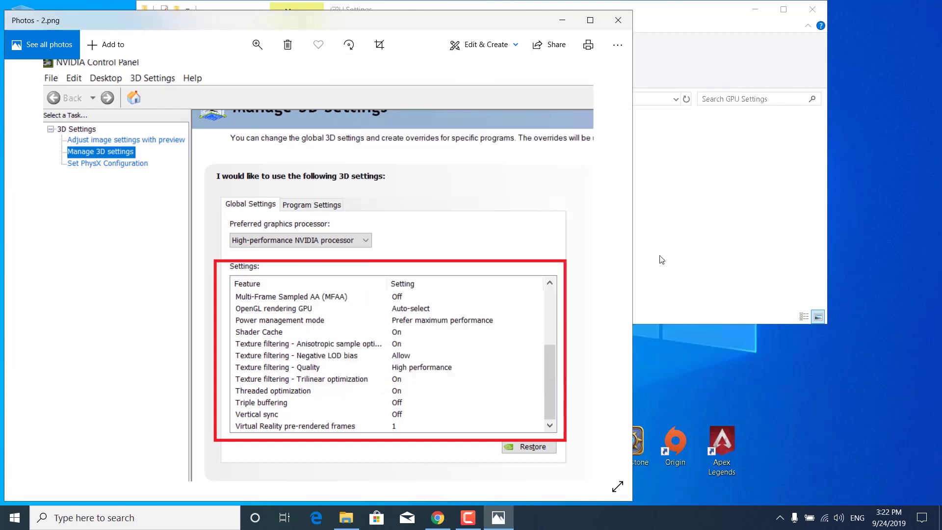
Close Photos and launch nvidiaProfileInspector from the optimizations folder.
{"action": "left_click", "coordinate": [618, 20]}
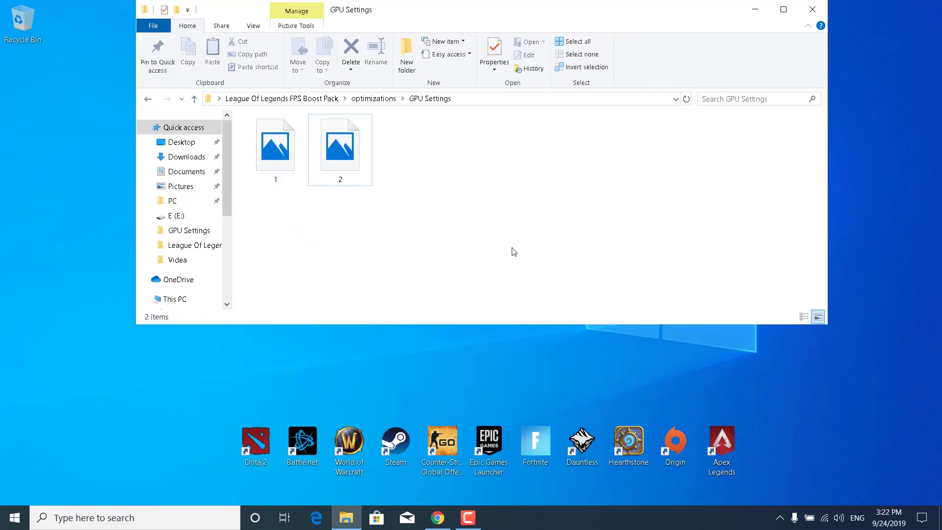
{"action": "left_click", "coordinate": [374, 98]}
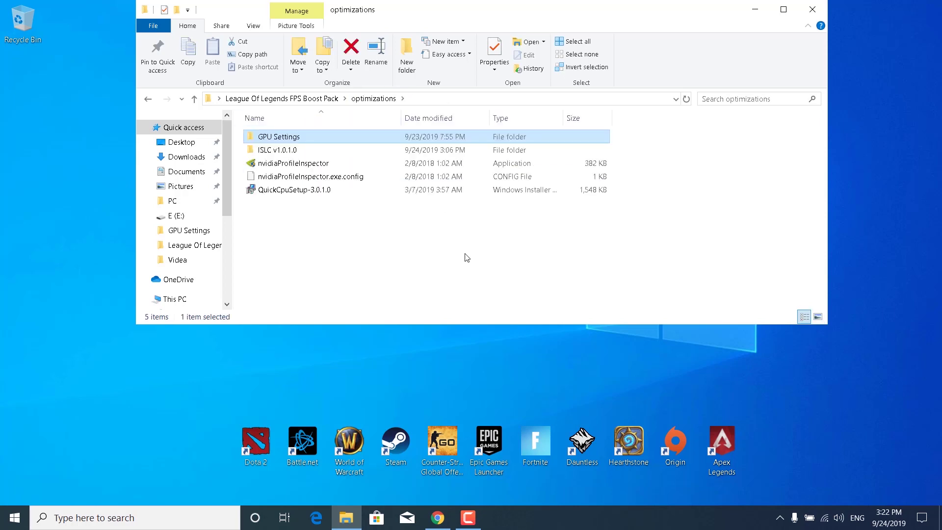
{"action": "left_click", "coordinate": [466, 259]}
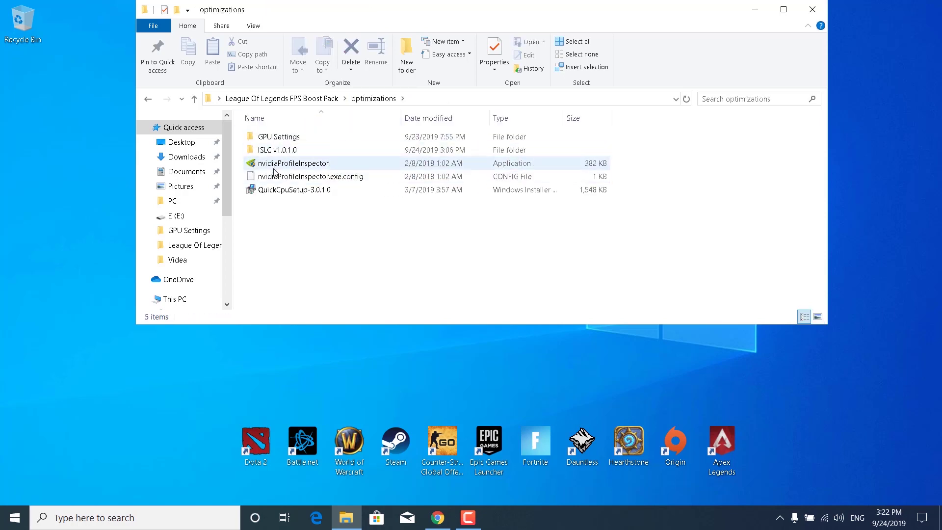
{"action": "double_click", "coordinate": [300, 168]}
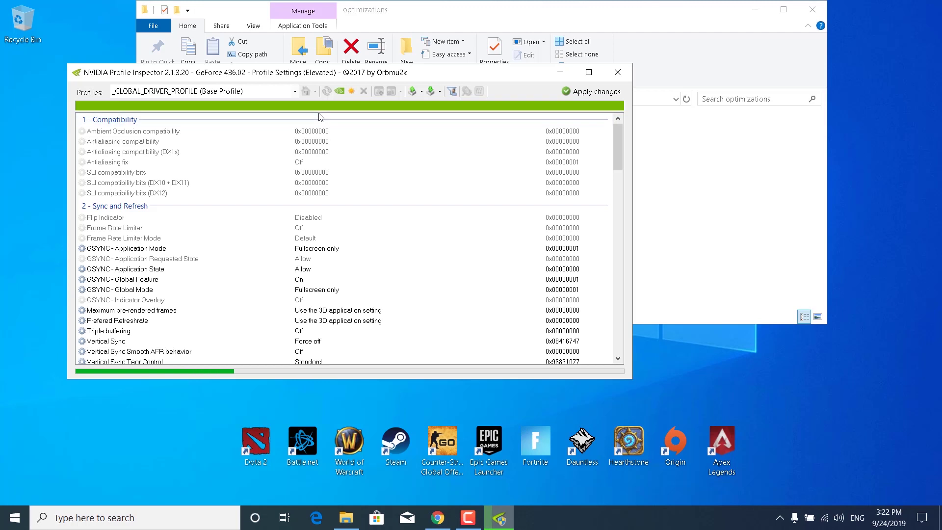
Load the League of Legends profile, keep Frame Rate Limiter Mode at 0x00000004 flip metering, and close.
{"action": "left_click", "coordinate": [256, 94]}
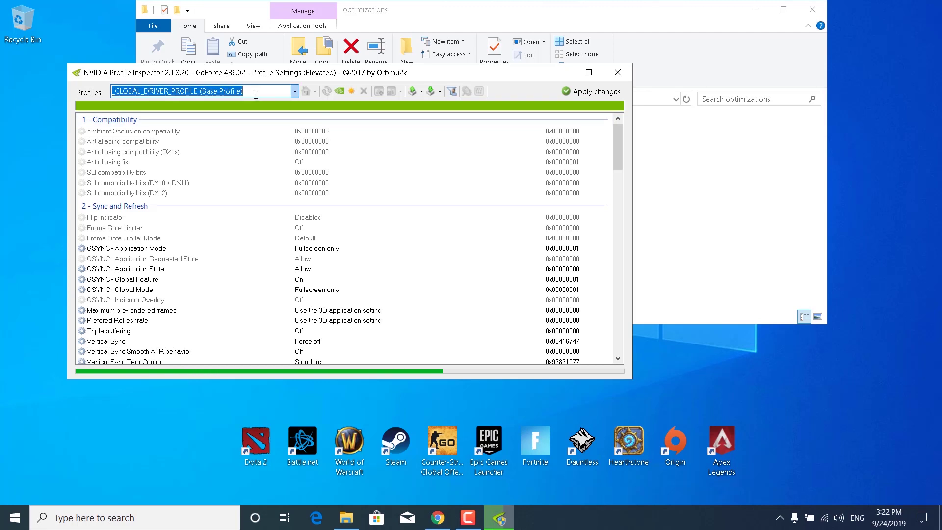
{"action": "type", "text": "league"}
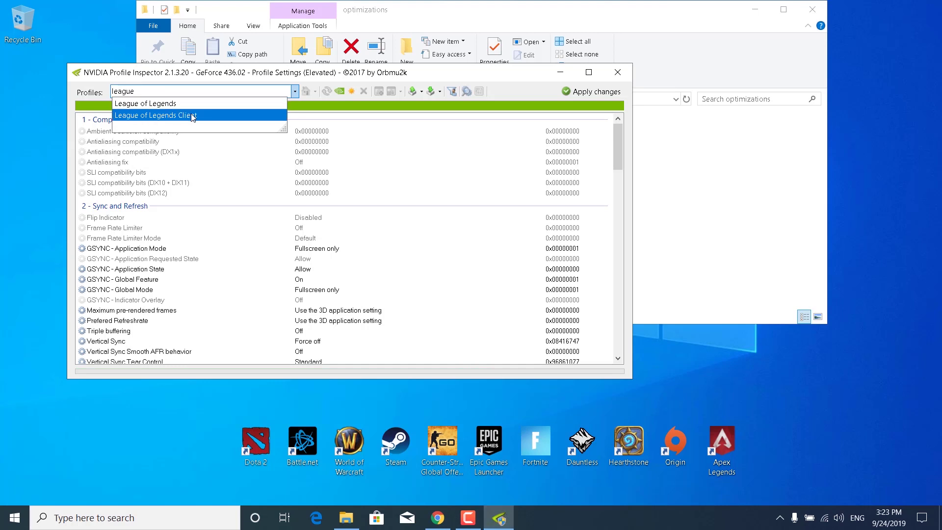
{"action": "left_click", "coordinate": [141, 106]}
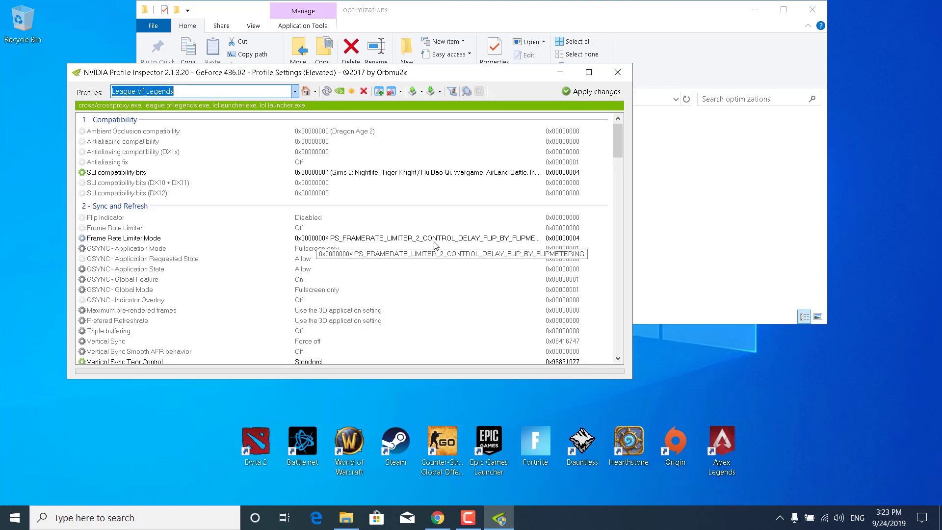
{"action": "left_click", "coordinate": [520, 237]}
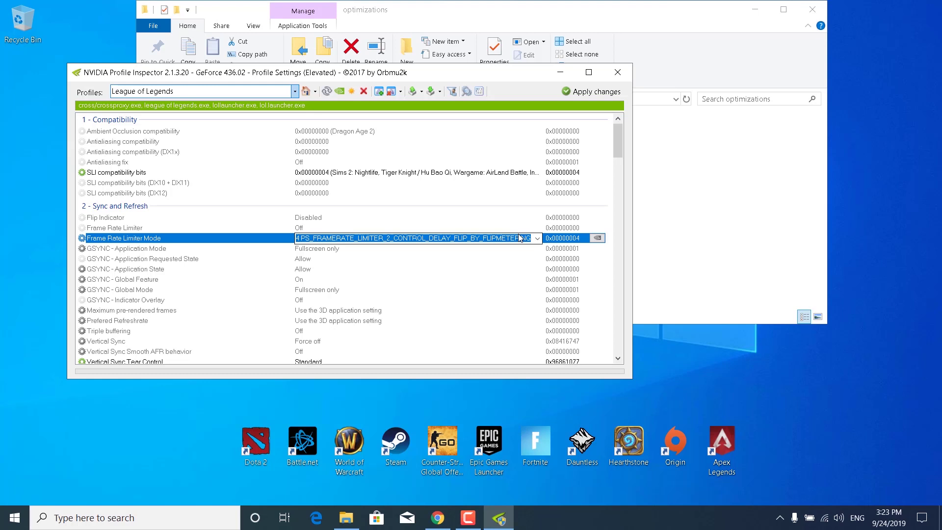
{"action": "left_click", "coordinate": [466, 249]}
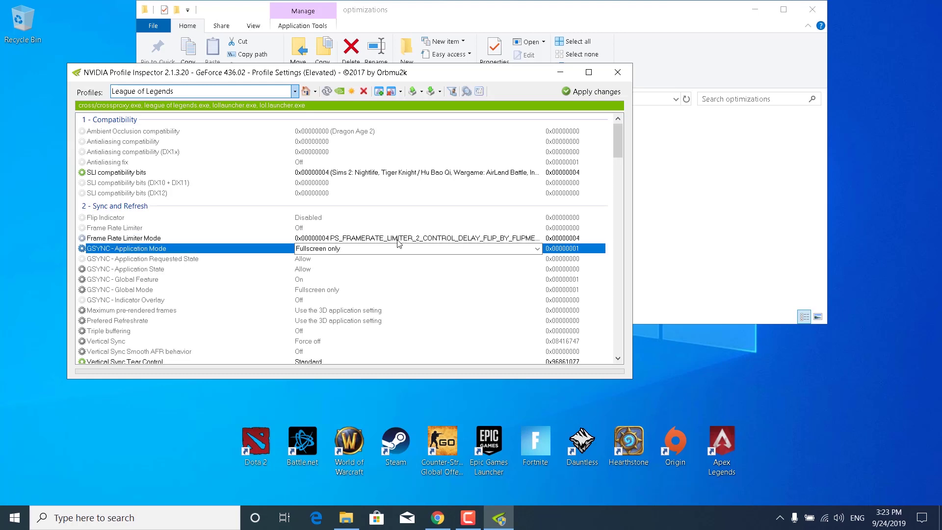
{"action": "left_click", "coordinate": [372, 238]}
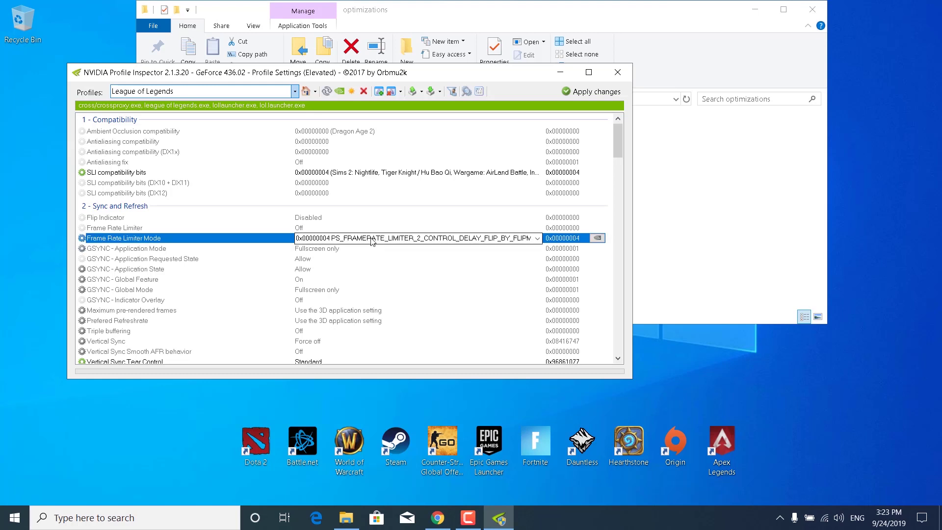
{"action": "left_click", "coordinate": [537, 238]}
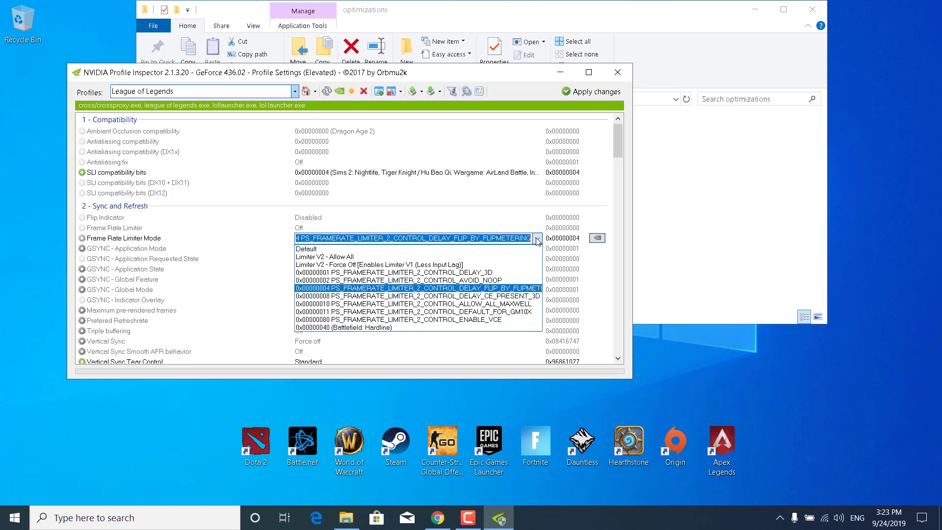
{"action": "left_click", "coordinate": [512, 289]}
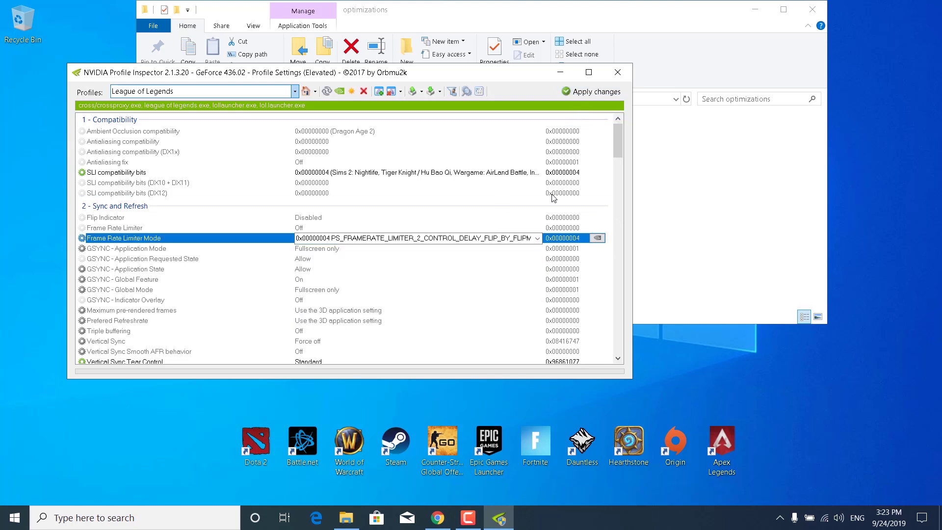
{"action": "left_click", "coordinate": [617, 72]}
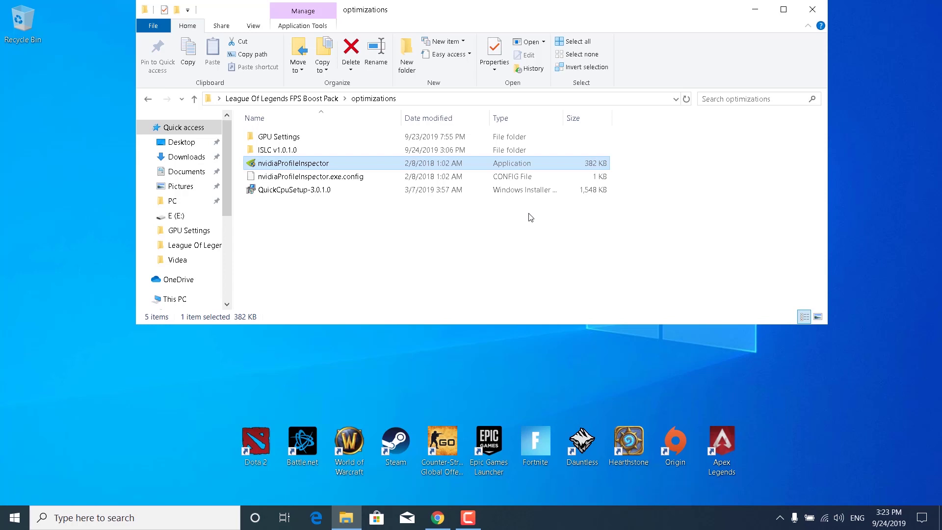
{"action": "left_click", "coordinate": [480, 216]}
Run QuickCpuSetup and bring up the Quick CPU main window.
{"action": "double_click", "coordinate": [406, 191]}
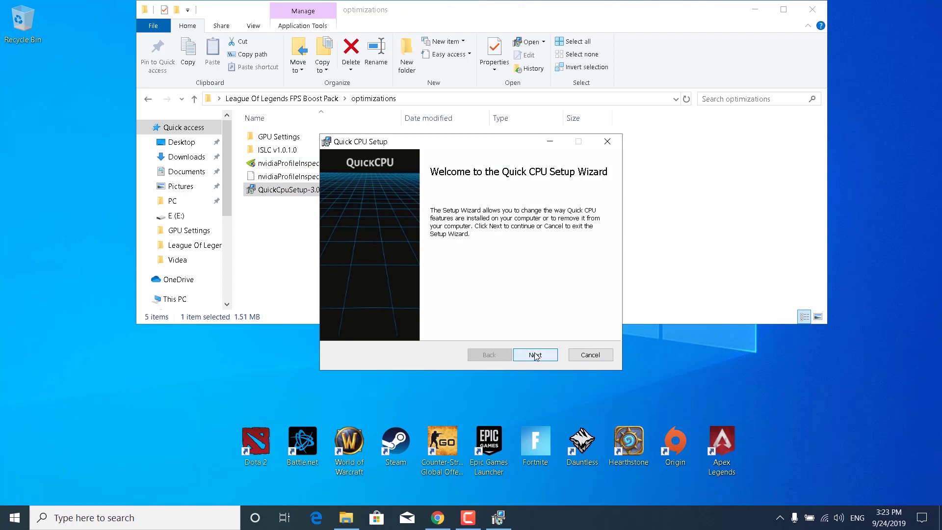
{"action": "left_click", "coordinate": [534, 358]}
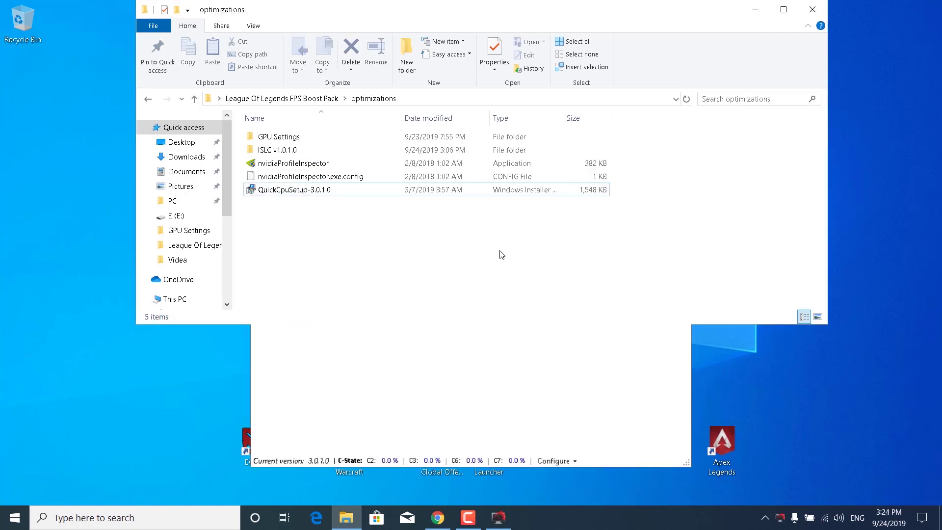
{"action": "left_click", "coordinate": [465, 377]}
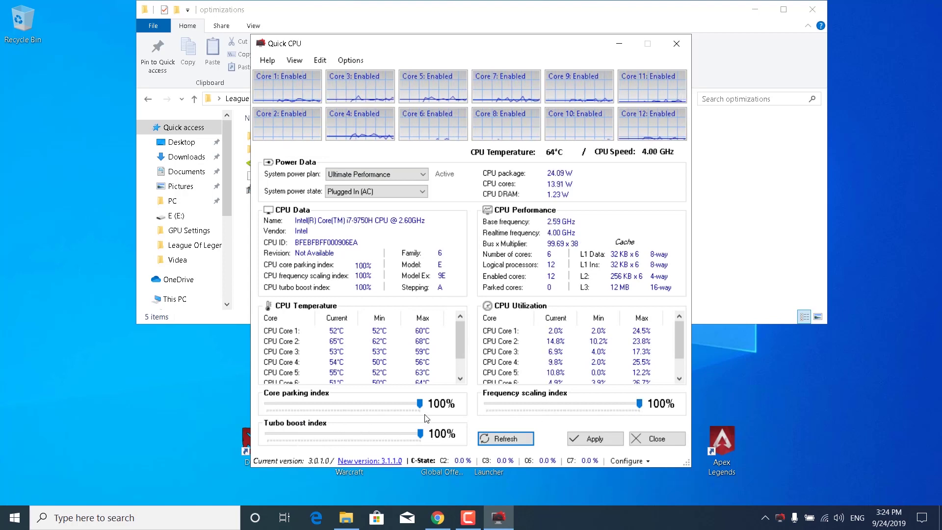
Set core parking, frequency scaling and turbo boost indices to 100%, apply, and close Quick CPU.
{"action": "left_click_drag", "start_coordinate": [419, 403], "coordinate": [420, 434]}
{"action": "left_click", "coordinate": [625, 403]}
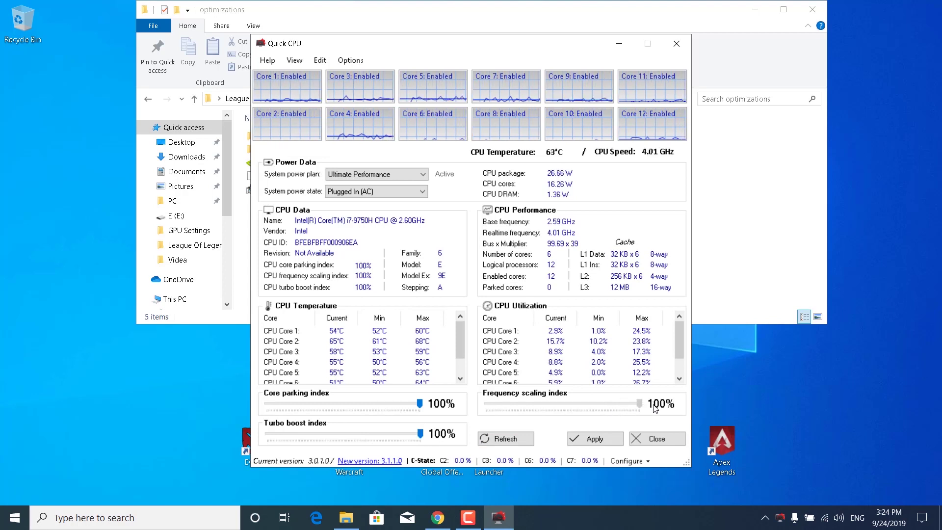
{"action": "left_click", "coordinate": [638, 403]}
{"action": "left_click", "coordinate": [595, 432]}
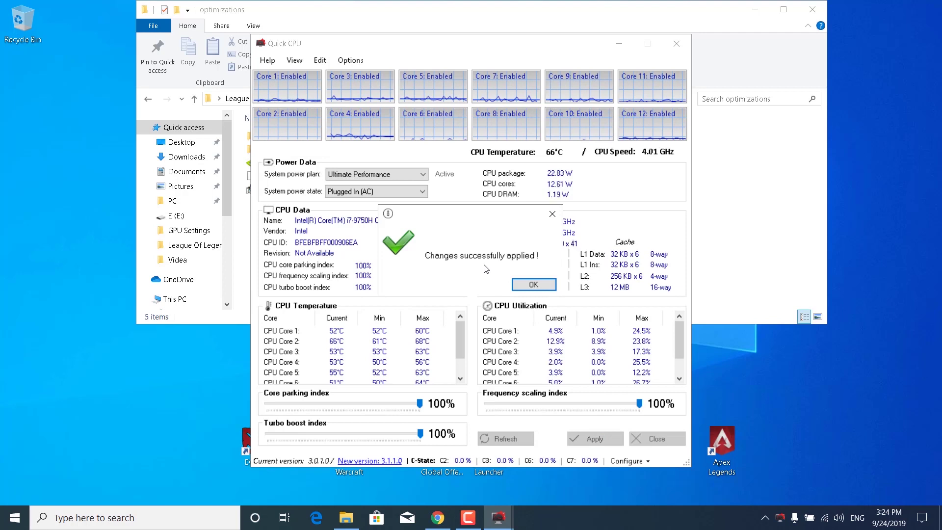
{"action": "left_click", "coordinate": [535, 284]}
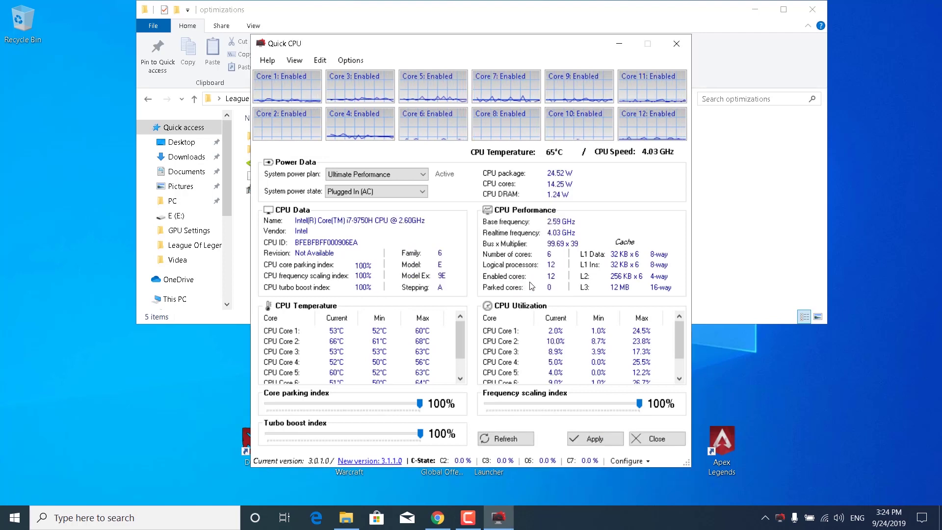
{"action": "left_click", "coordinate": [675, 44]}
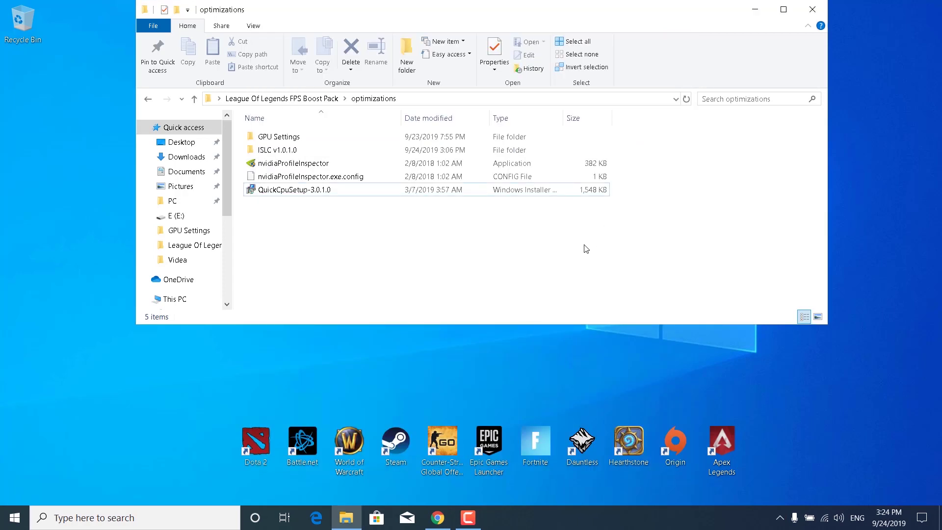
Launch the standby list cleaner from the ISLC v1.0.1.0 folder and open its window from the tray.
{"action": "double_click", "coordinate": [268, 153]}
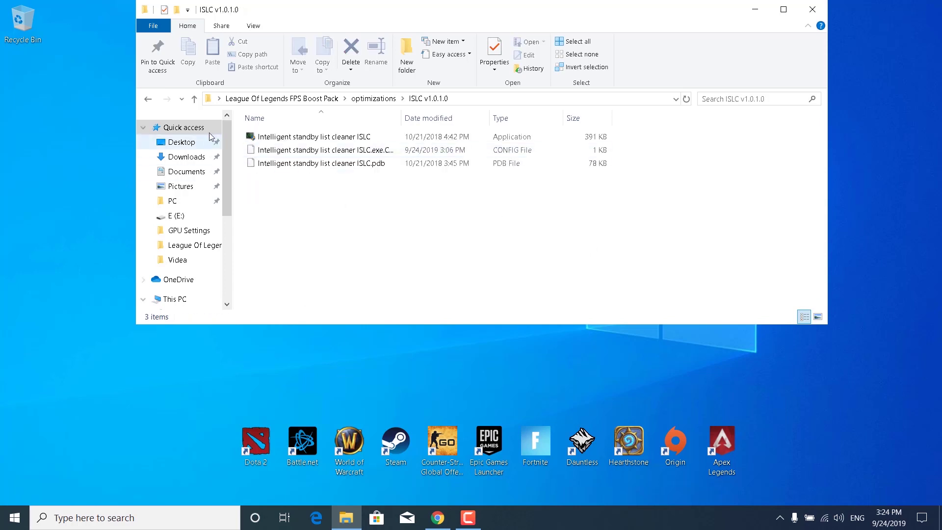
{"action": "double_click", "coordinate": [302, 139]}
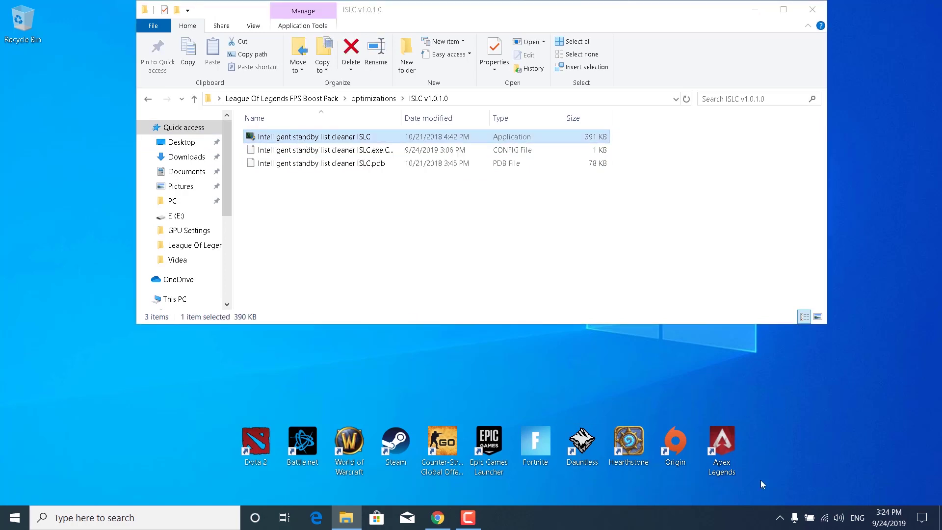
{"action": "left_click", "coordinate": [777, 518]}
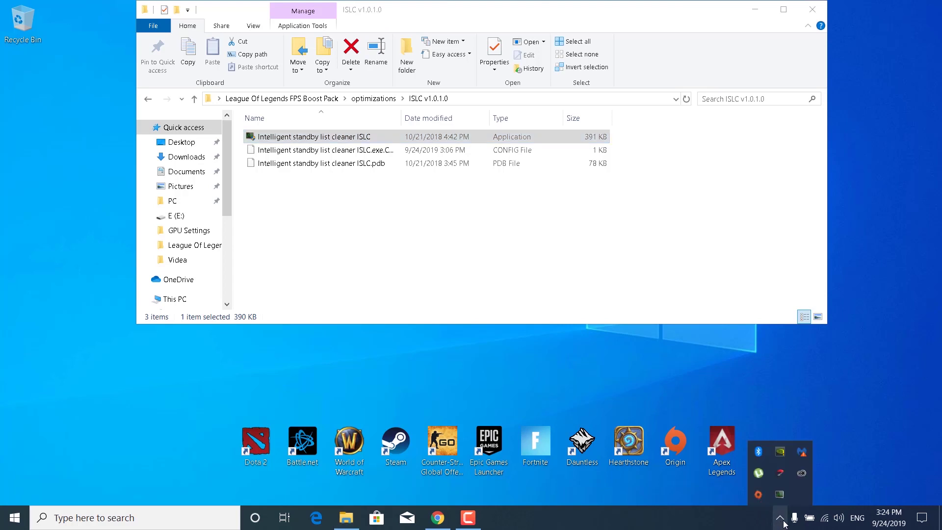
{"action": "left_click", "coordinate": [779, 494]}
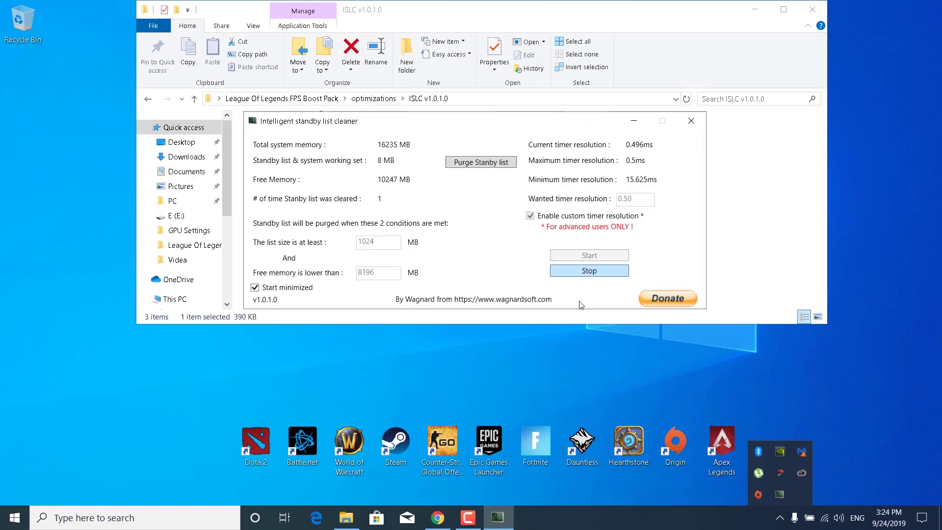
{"action": "left_click", "coordinate": [609, 288]}
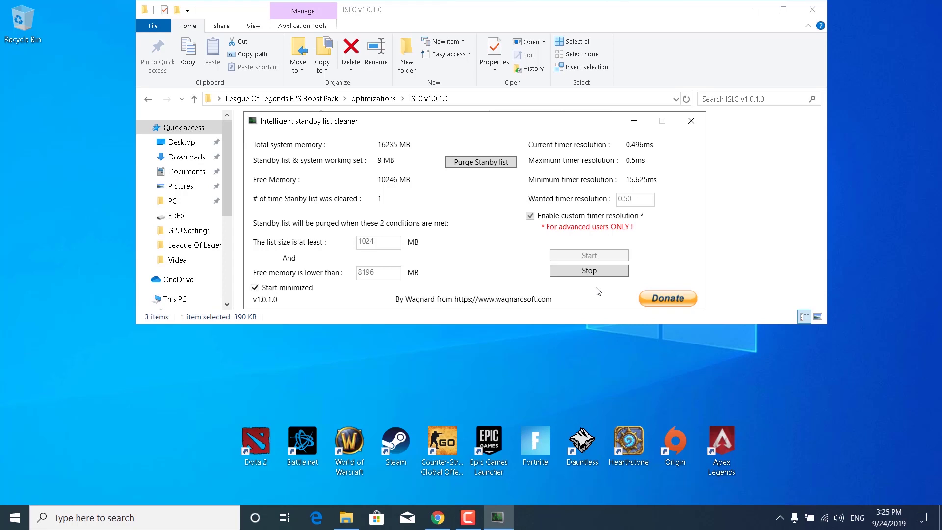
Enable the 0.50 ms custom timer with 1024 MB/8196 MB thresholds, purge, restart, and close.
{"action": "left_click", "coordinate": [591, 273]}
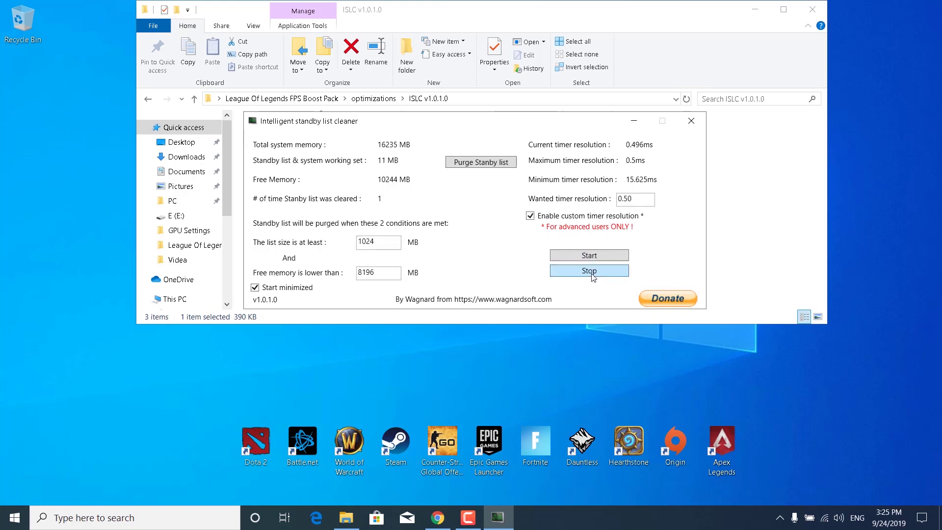
{"action": "left_click", "coordinate": [530, 216]}
{"action": "left_click_drag", "start_coordinate": [377, 245], "coordinate": [344, 246]}
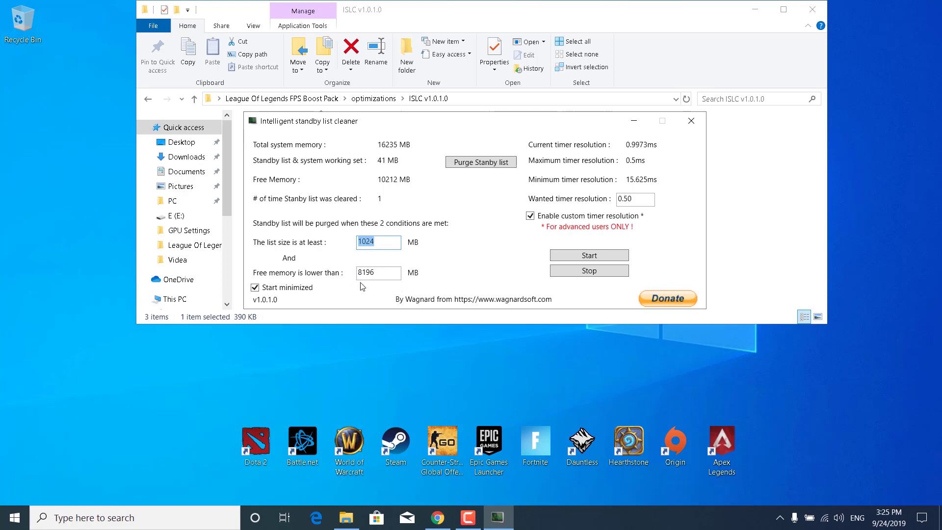
{"action": "left_click_drag", "start_coordinate": [359, 273], "coordinate": [380, 273]}
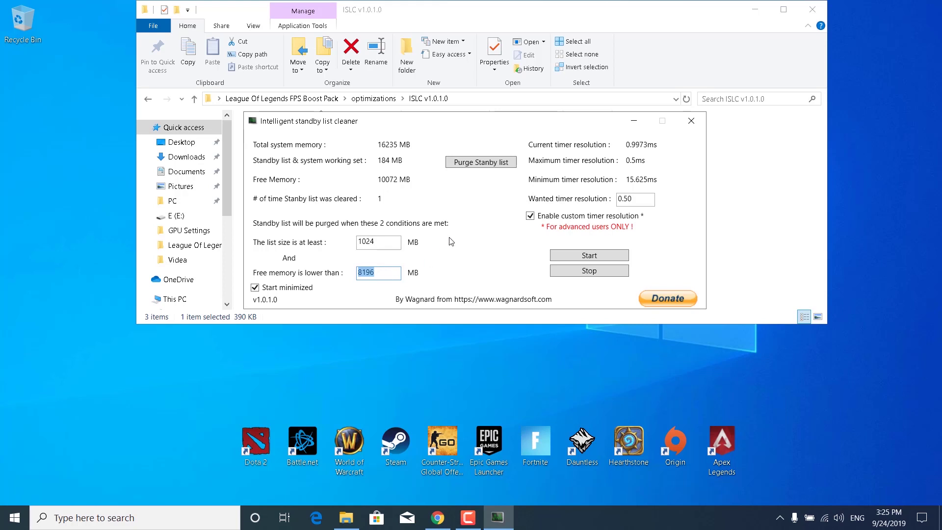
{"action": "left_click", "coordinate": [489, 168]}
{"action": "left_click", "coordinate": [583, 257]}
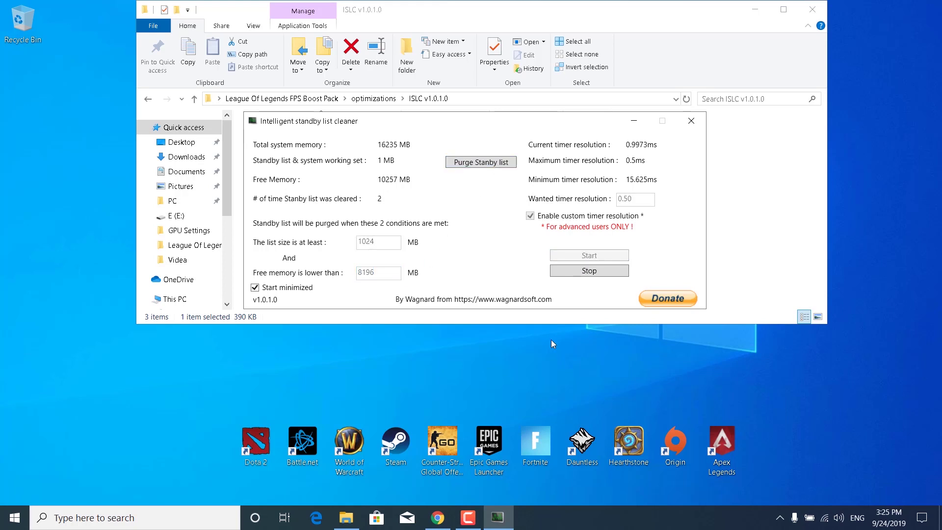
{"action": "left_click", "coordinate": [690, 121]}
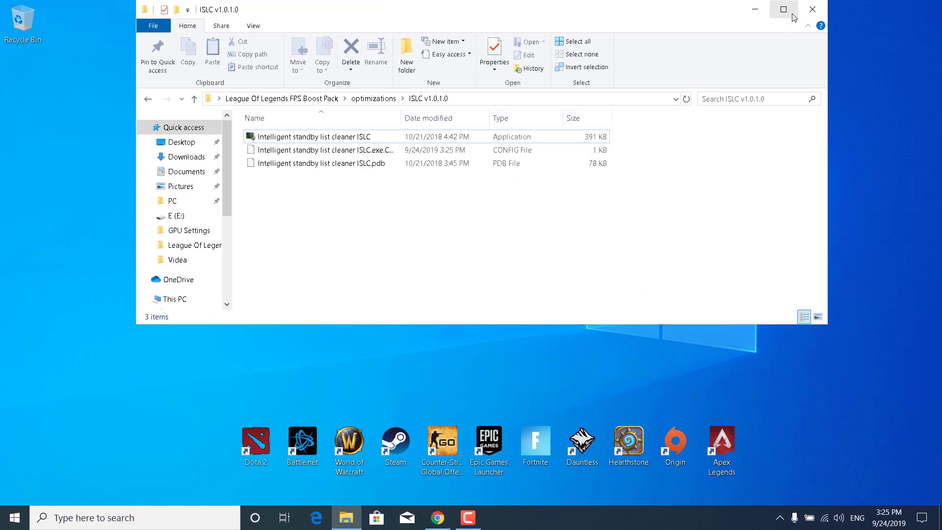
Close the ISLC folder and open the %temp% folder through the Run dialog.
{"action": "left_click", "coordinate": [812, 9]}
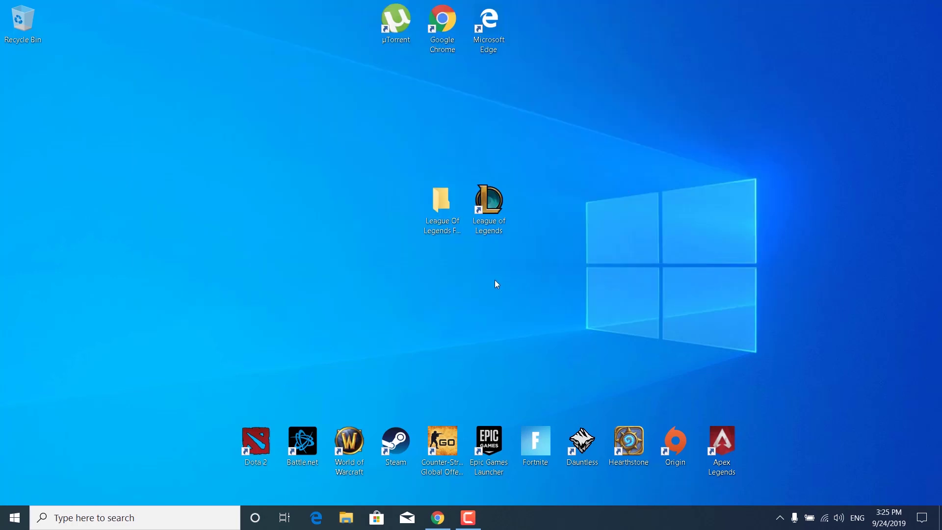
{"action": "left_click", "coordinate": [171, 515]}
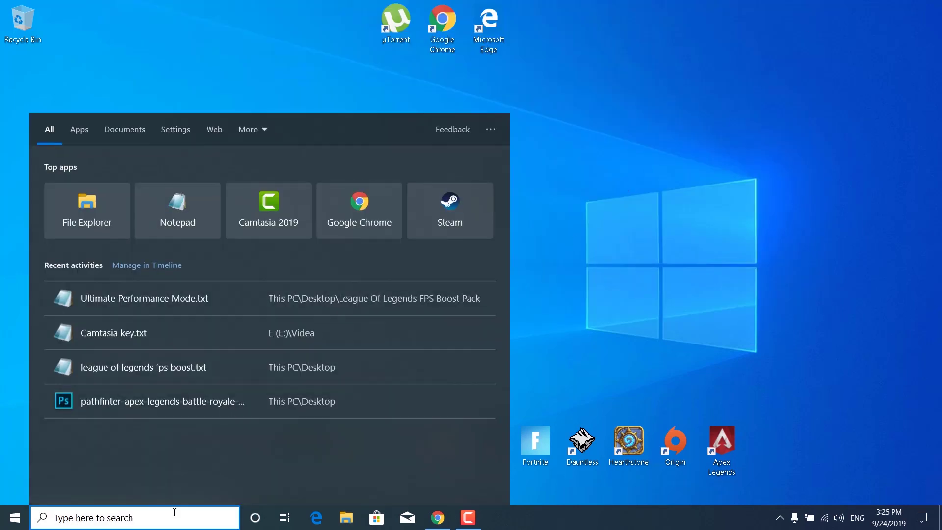
{"action": "type", "text": "run"}
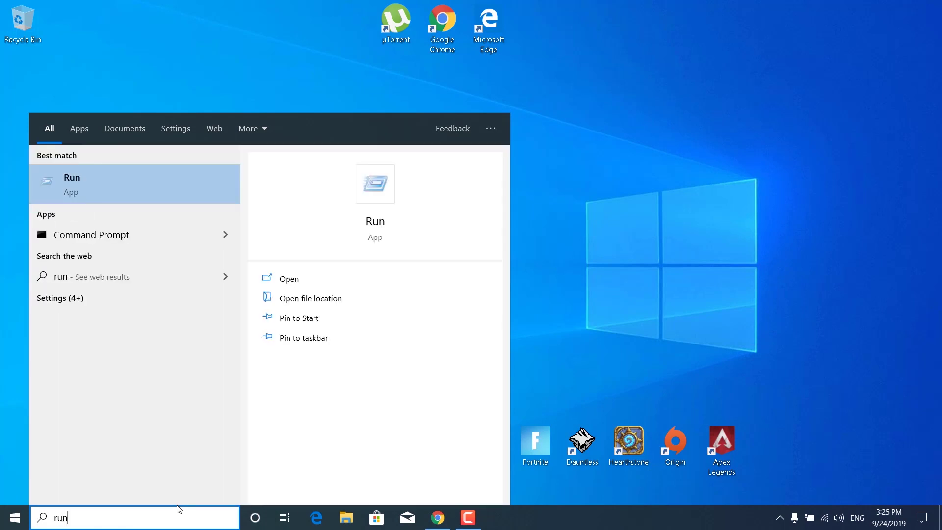
{"action": "left_click", "coordinate": [187, 199]}
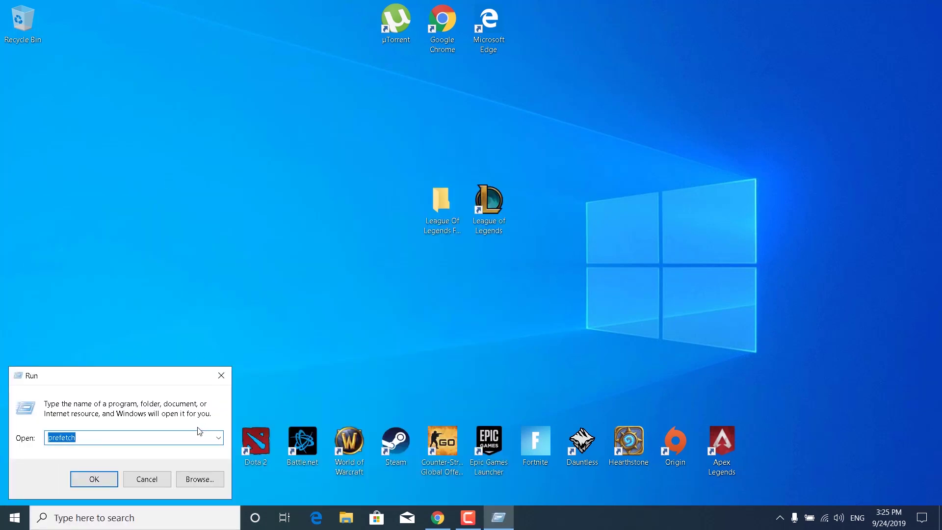
{"action": "type", "text": "%temp%"}
{"action": "left_click", "coordinate": [94, 479]}
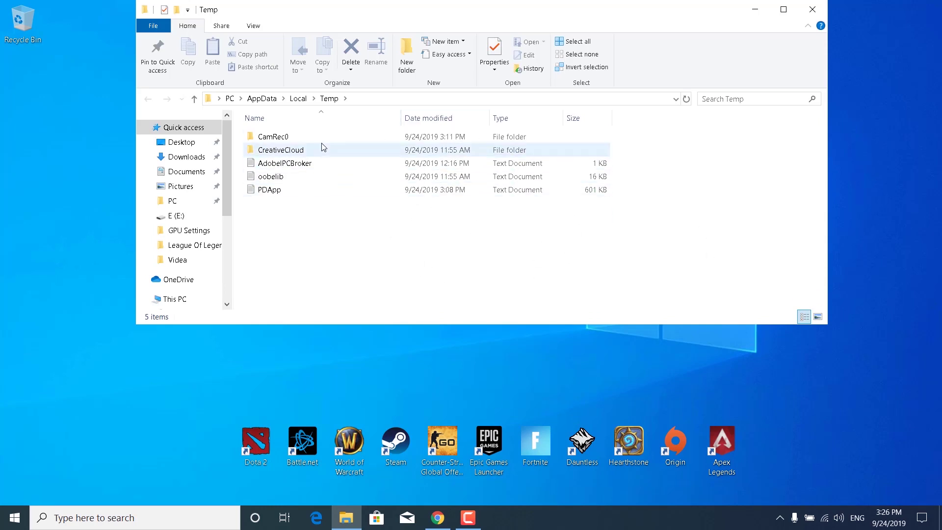
Delete all Temp items, skipping the in-use ones, then close the folder window.
{"action": "key", "text": "ctrl+a"}
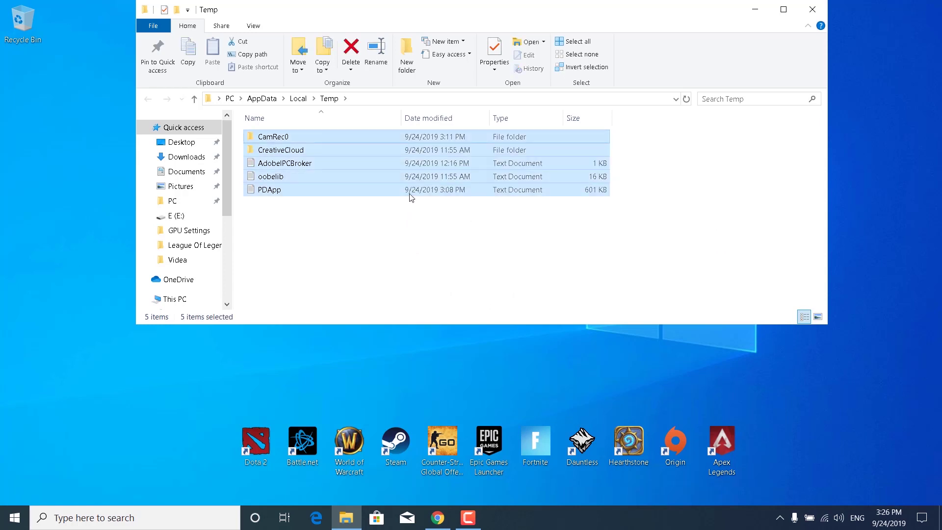
{"action": "right_click", "coordinate": [415, 165]}
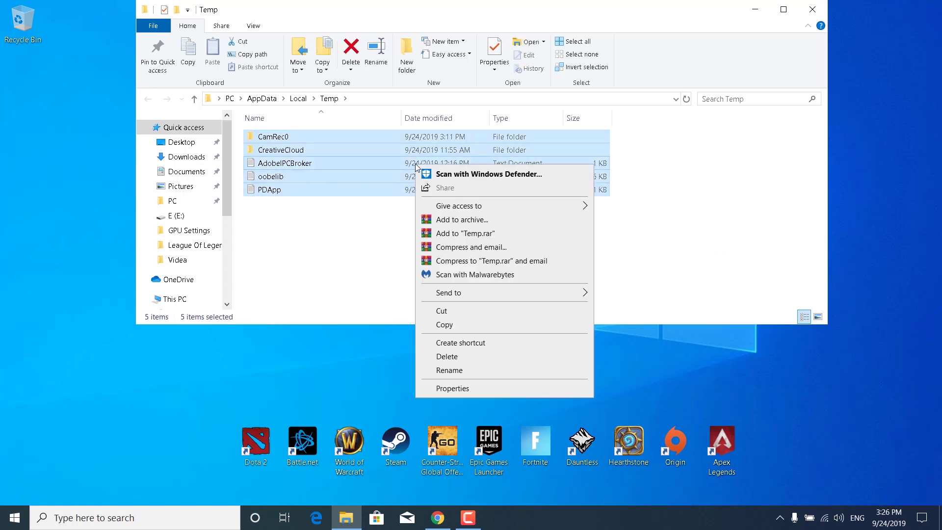
{"action": "left_click", "coordinate": [483, 355]}
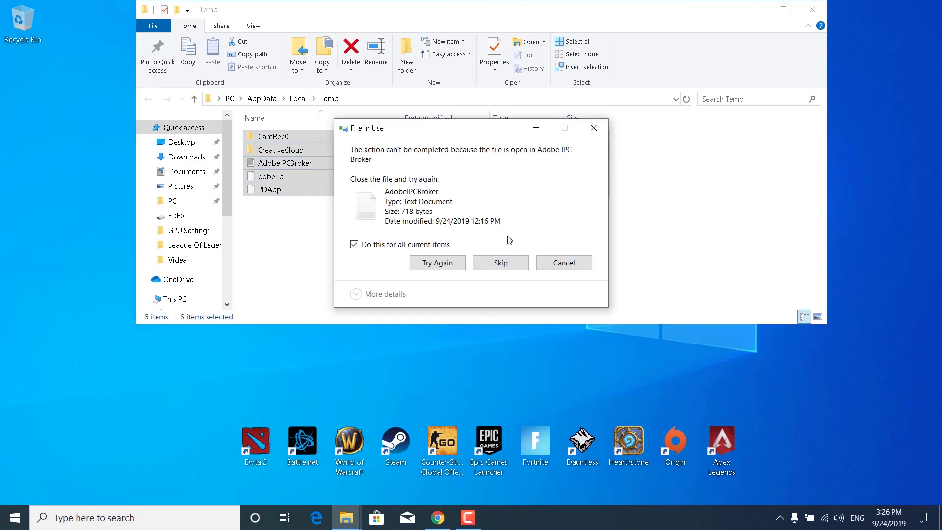
{"action": "left_click", "coordinate": [504, 268]}
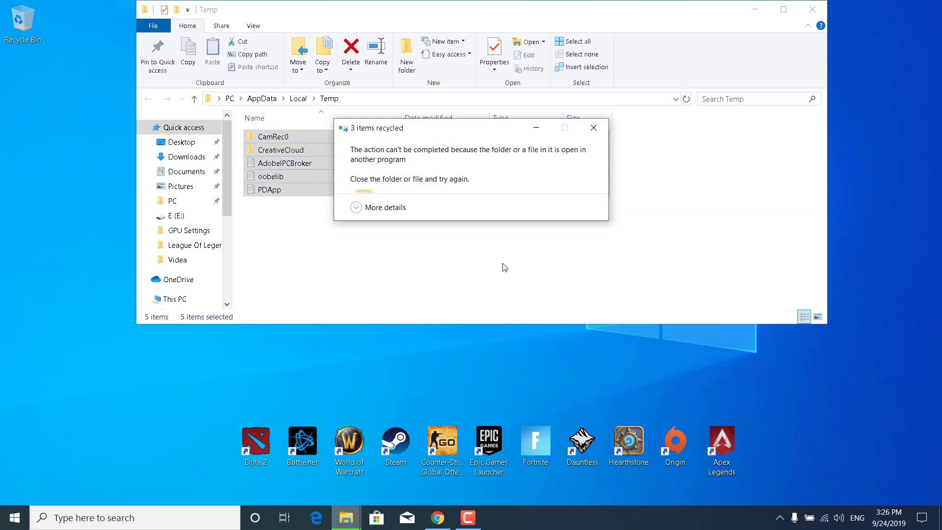
{"action": "left_click", "coordinate": [548, 259]}
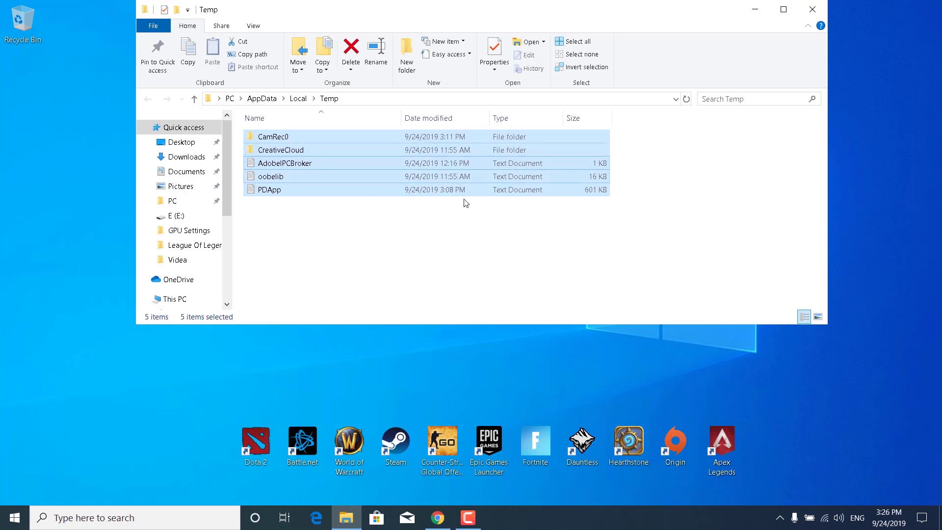
{"action": "left_click", "coordinate": [812, 10]}
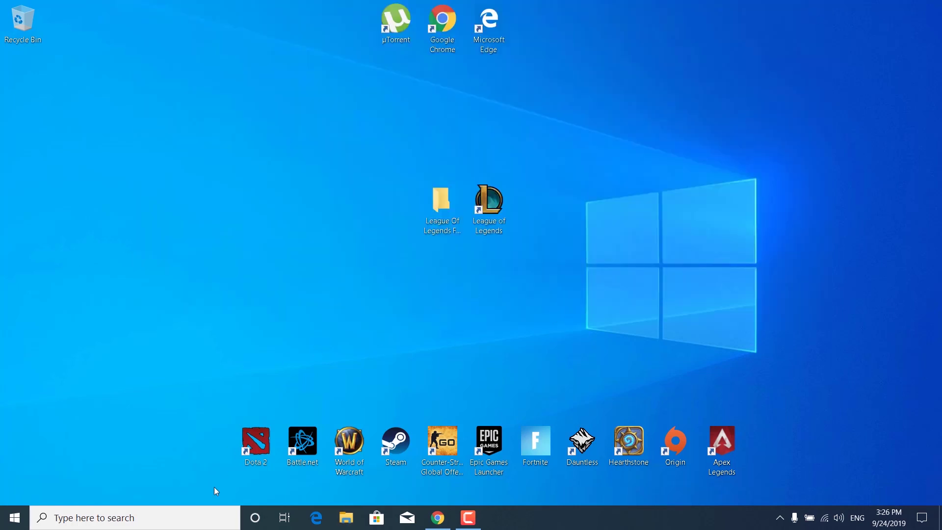
Open C:\Windows\Prefetch through the Run dialog and select one of its 47 .pf files.
{"action": "left_click", "coordinate": [208, 515]}
{"action": "type", "text": "run"}
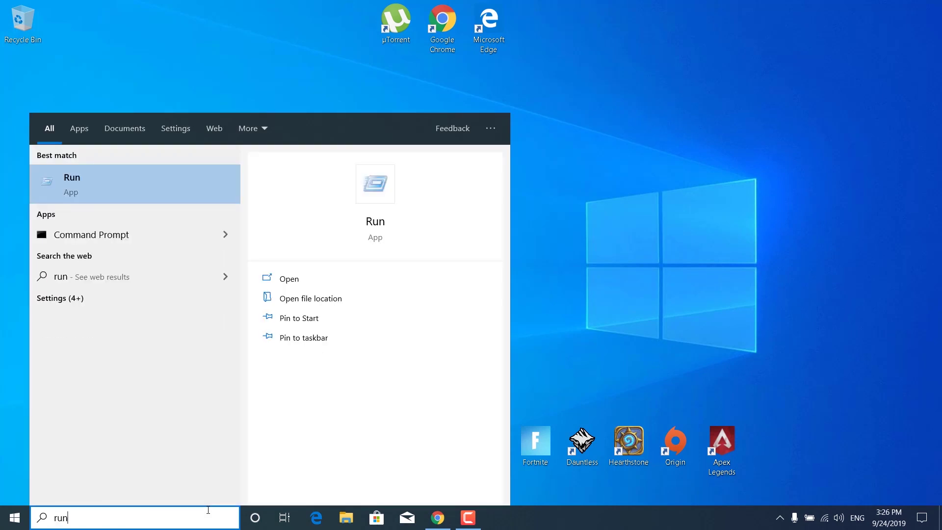
{"action": "key", "text": "Return"}
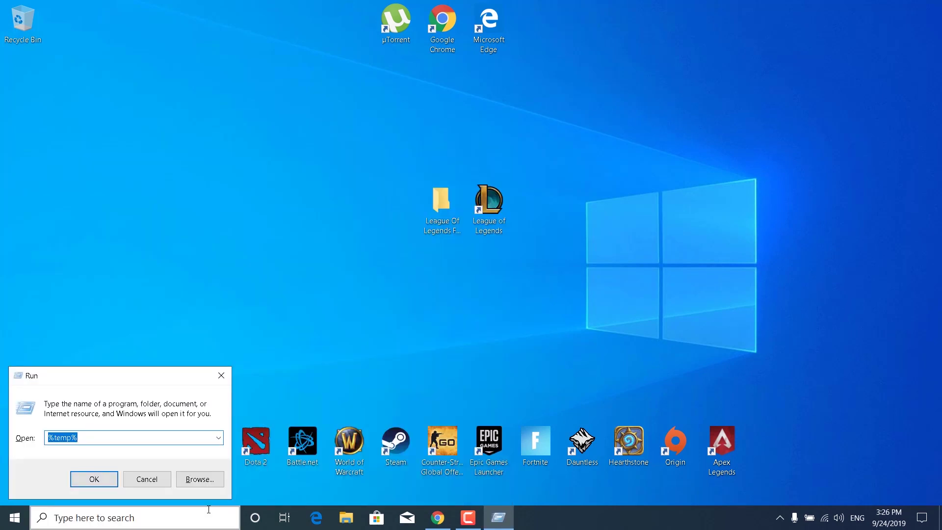
{"action": "type", "text": "prefet"}
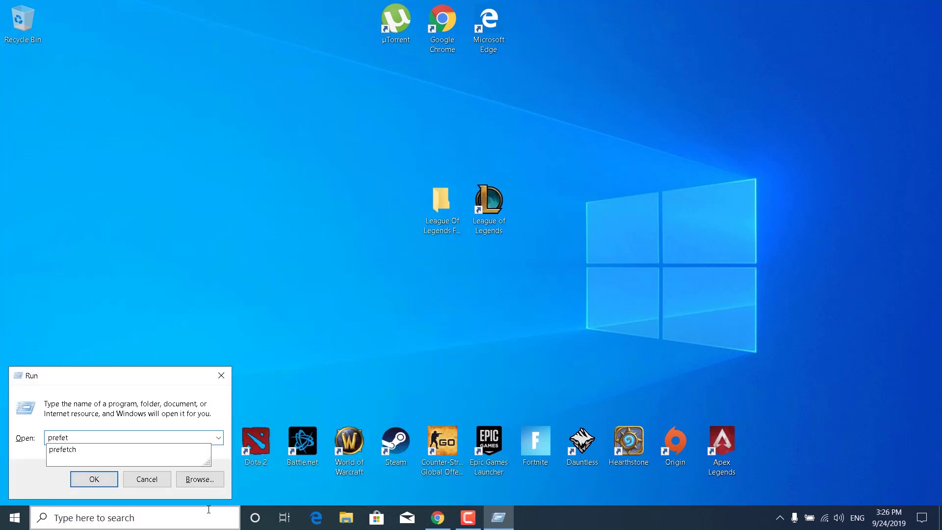
{"action": "type", "text": "ch"}
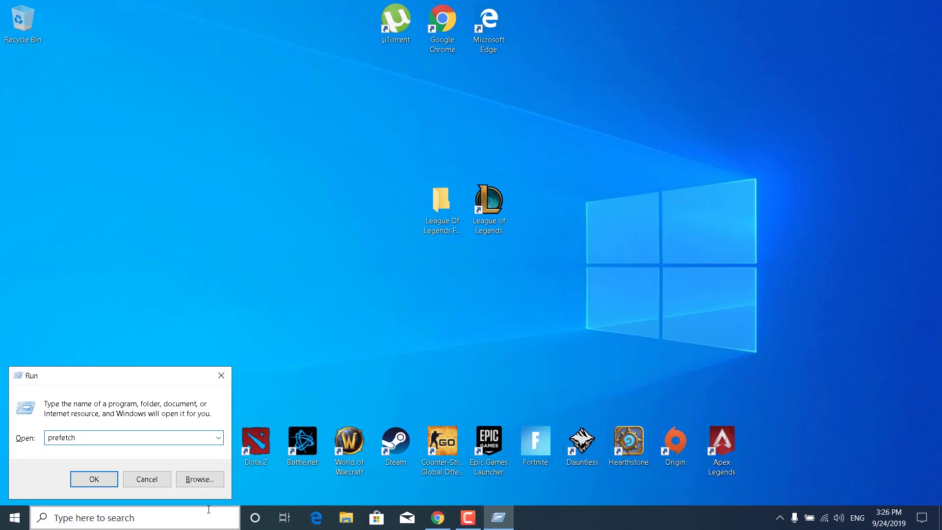
{"action": "left_click", "coordinate": [96, 479]}
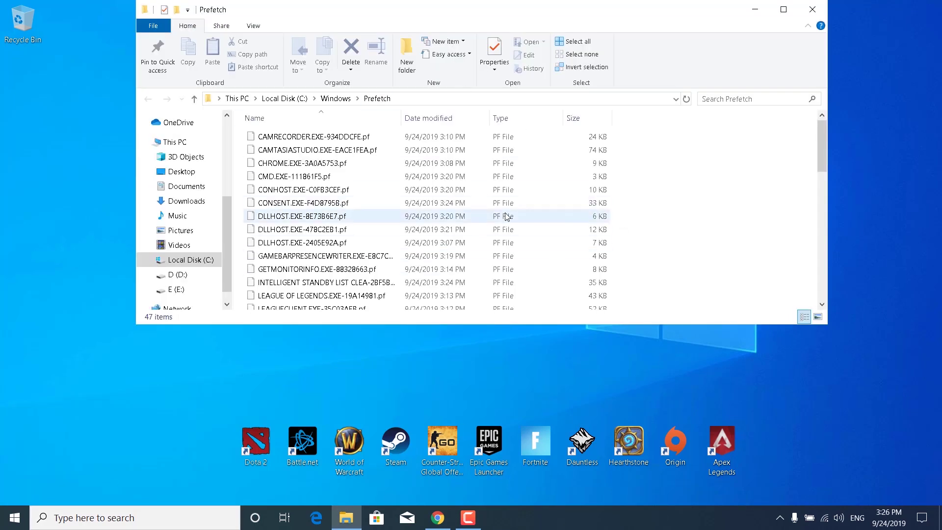
{"action": "left_click", "coordinate": [507, 217]}
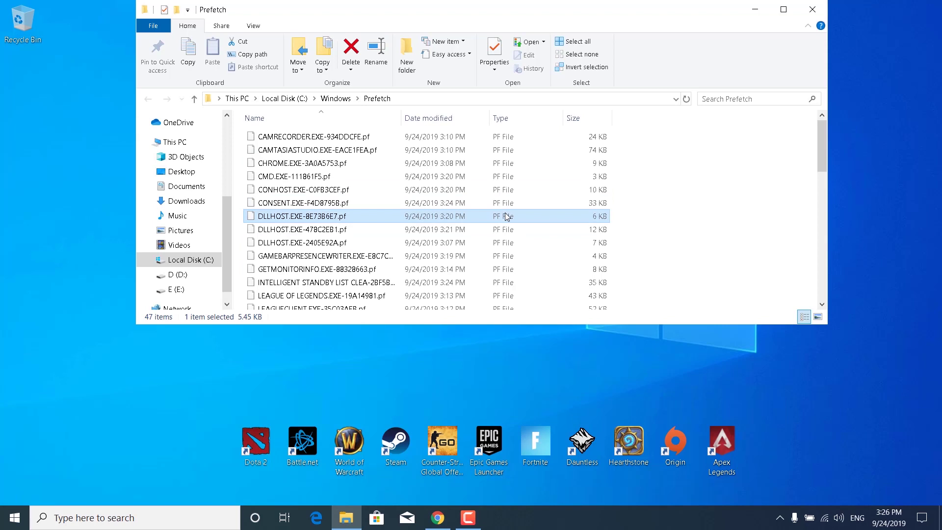
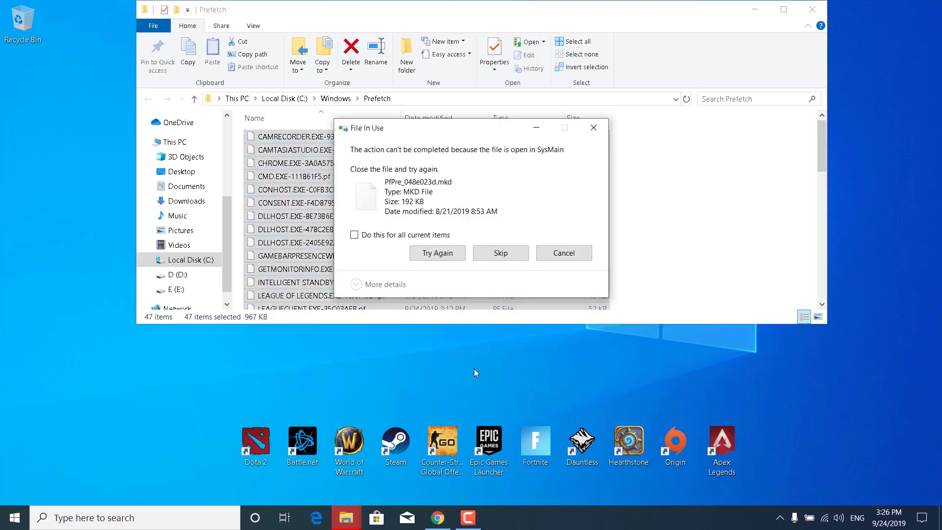
In the File In Use dialog, apply 'Do this for all current items' so the in-use file is skipped.
{"action": "left_click", "coordinate": [444, 239]}
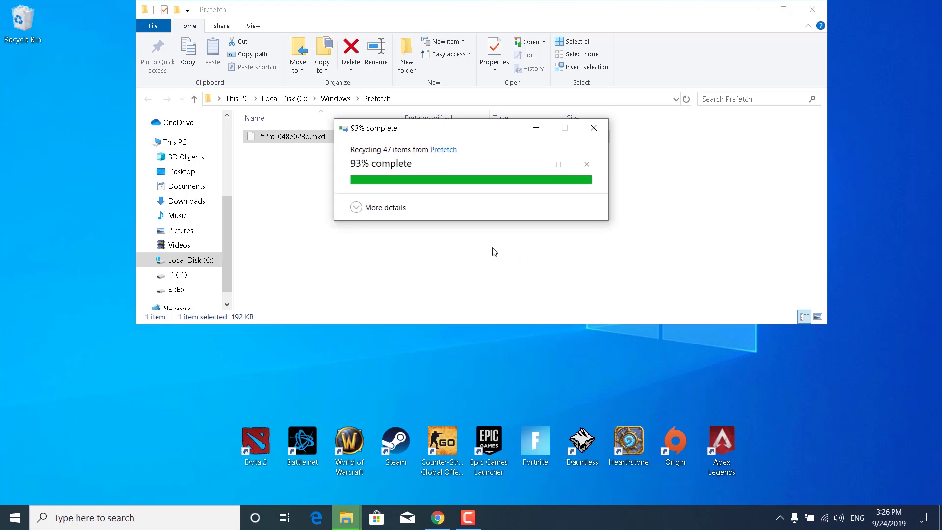
Close the Prefetch folder window to return to the desktop.
{"action": "left_click", "coordinate": [814, 14]}
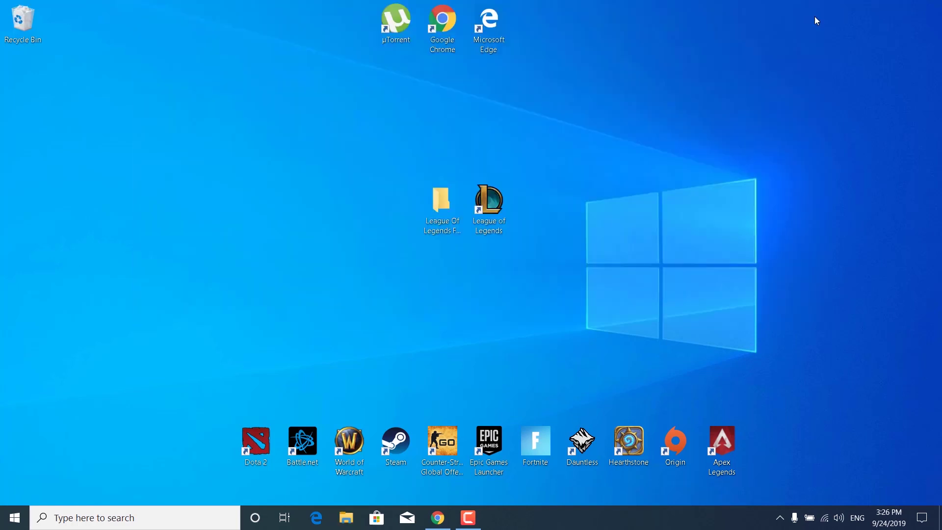